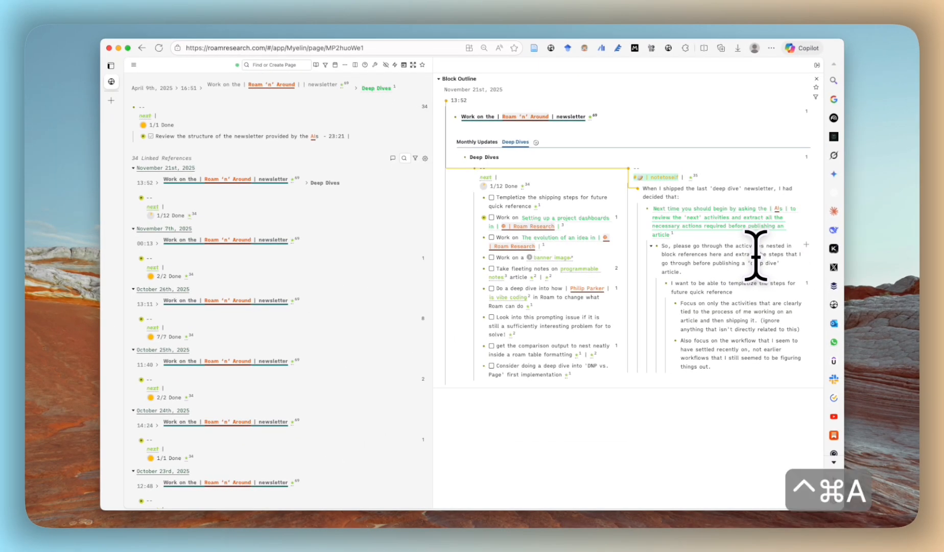
- Try to run the note-to-self prompt in Live AI with the page's linked references as context, and delete the generated response block
{"action": "key", "text": "ctrl+super+a"}
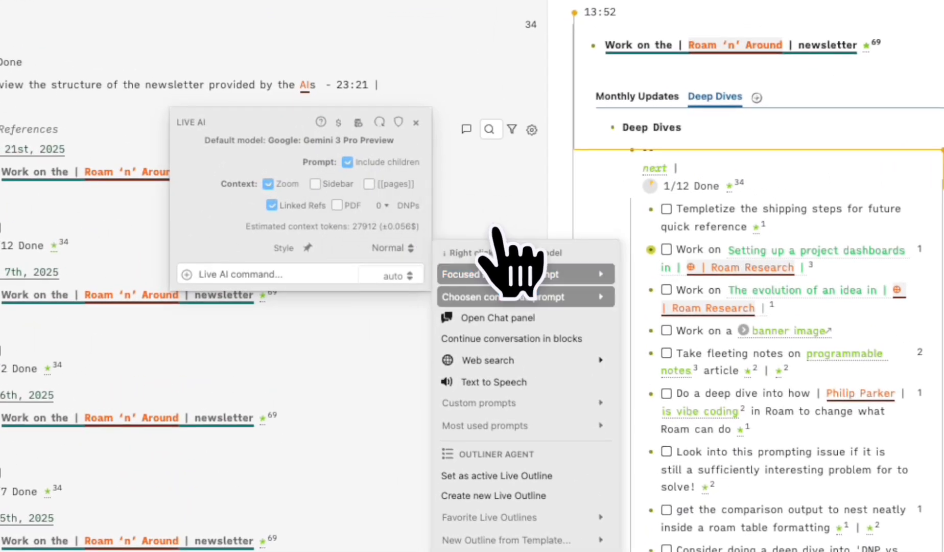
{"action": "left_click", "coordinate": [410, 229]}
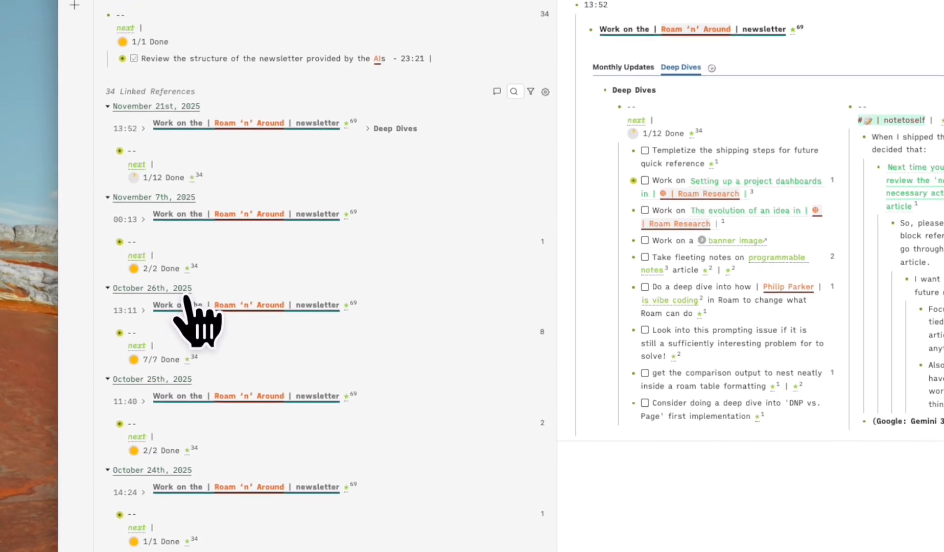
{"action": "scroll", "coordinate": [186, 299], "scroll_direction": "down", "scroll_amount": 10}
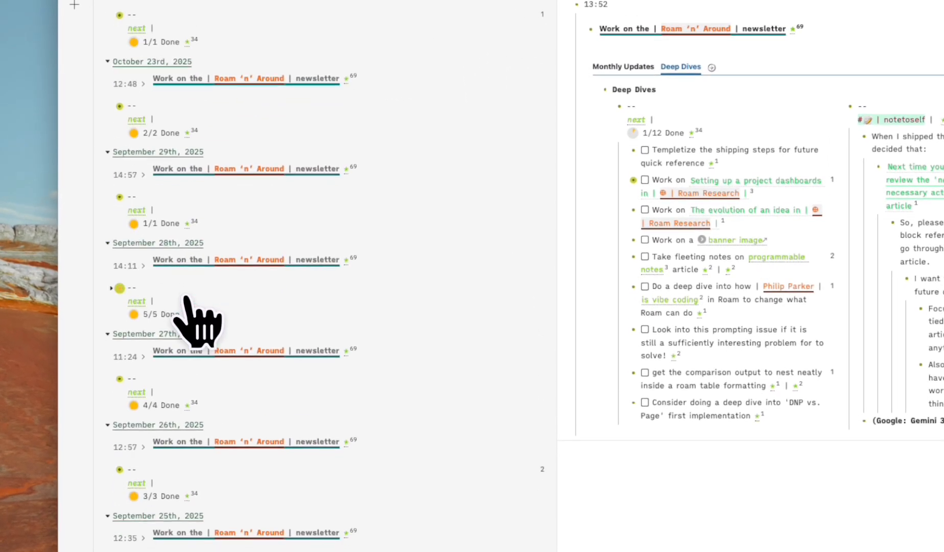
{"action": "scroll", "coordinate": [187, 301], "scroll_direction": "down", "scroll_amount": 5}
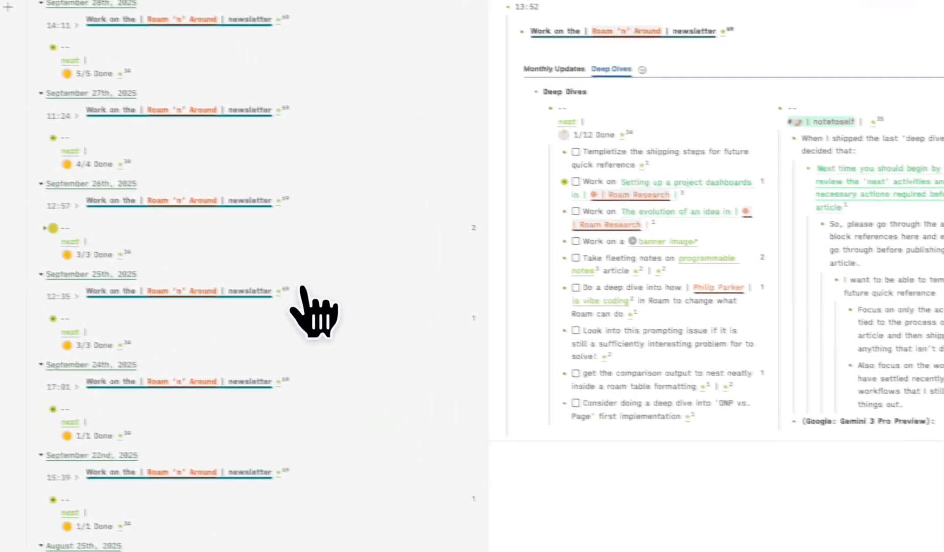
{"action": "scroll", "coordinate": [252, 246], "scroll_direction": "up", "scroll_amount": 8}
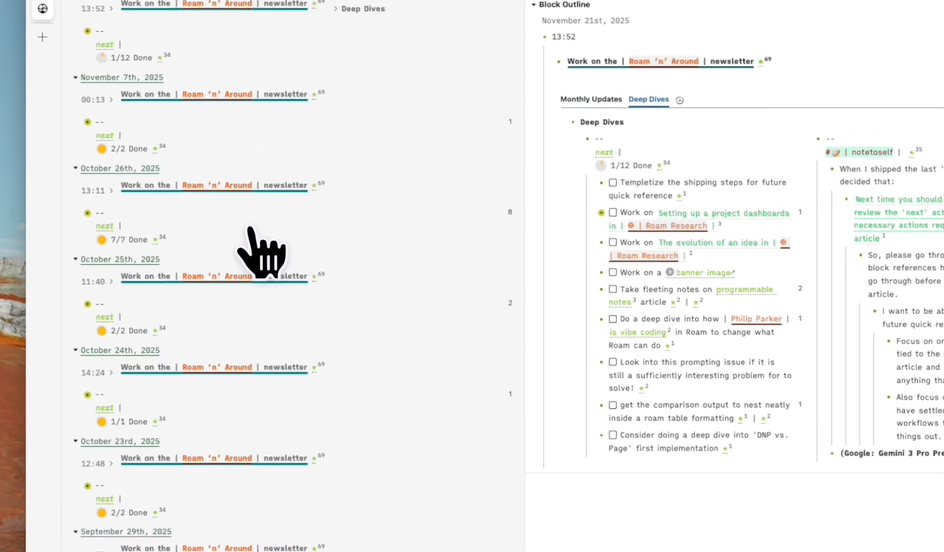
{"action": "scroll", "coordinate": [250, 229], "scroll_direction": "up", "scroll_amount": 5}
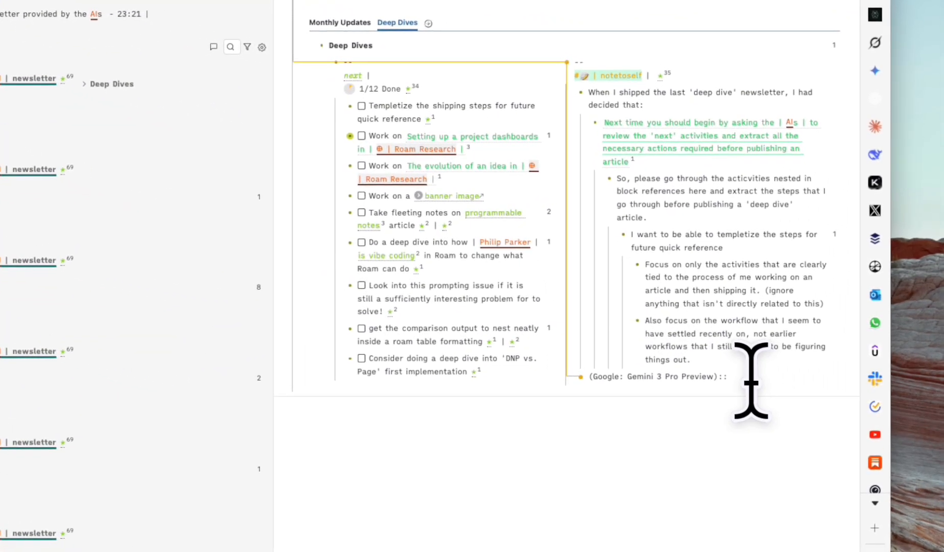
{"action": "key", "text": "BackSpace"}
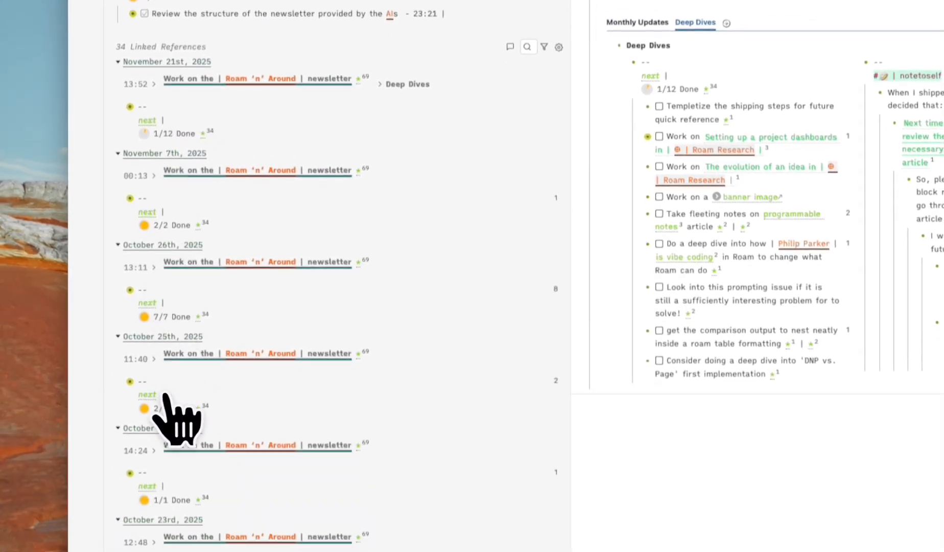
- Select the note-to-self prompt with its nested blocks and open a Live AI chat about the page's linked references
{"action": "scroll", "coordinate": [175, 418], "scroll_direction": "down", "scroll_amount": 20}
{"action": "scroll", "coordinate": [201, 316], "scroll_direction": "down", "scroll_amount": 10}
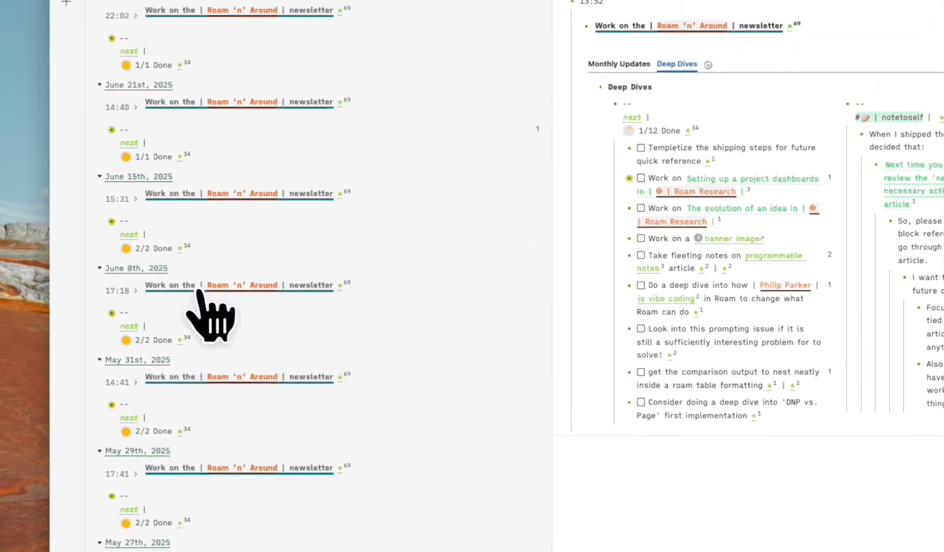
{"action": "scroll", "coordinate": [185, 505], "scroll_direction": "up", "scroll_amount": 14}
{"action": "scroll", "coordinate": [190, 438], "scroll_direction": "up", "scroll_amount": 15}
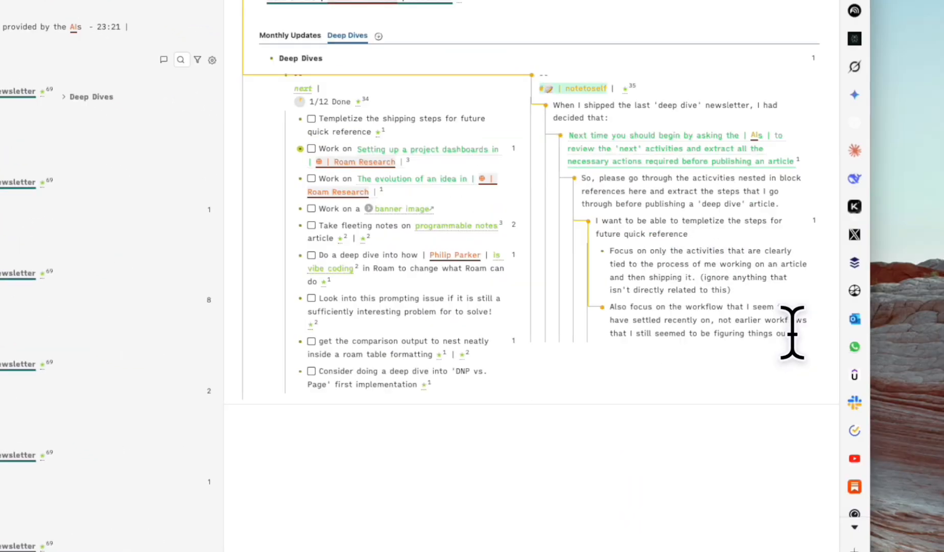
{"action": "left_click_drag", "start_coordinate": [877, 451], "coordinate": [743, 289]}
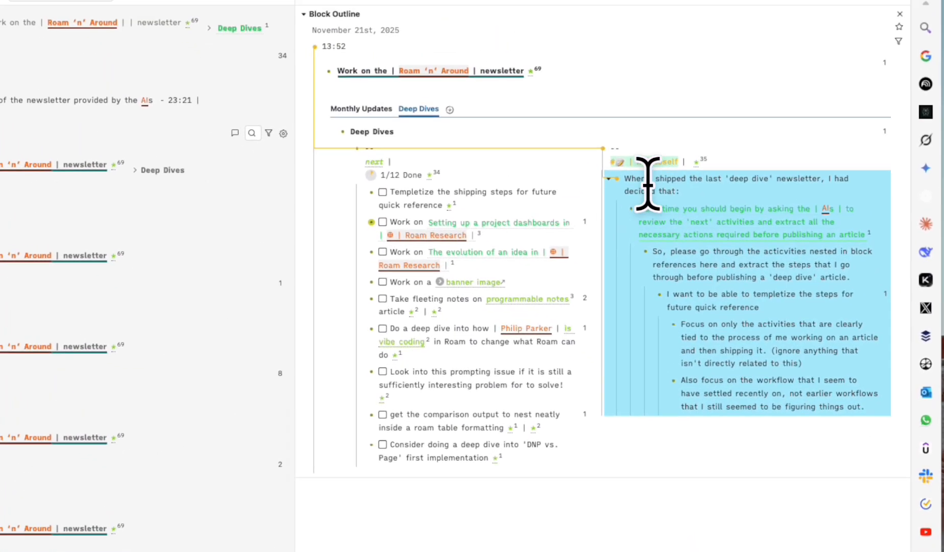
{"action": "right_click", "coordinate": [627, 166]}
{"action": "left_click", "coordinate": [649, 183]}
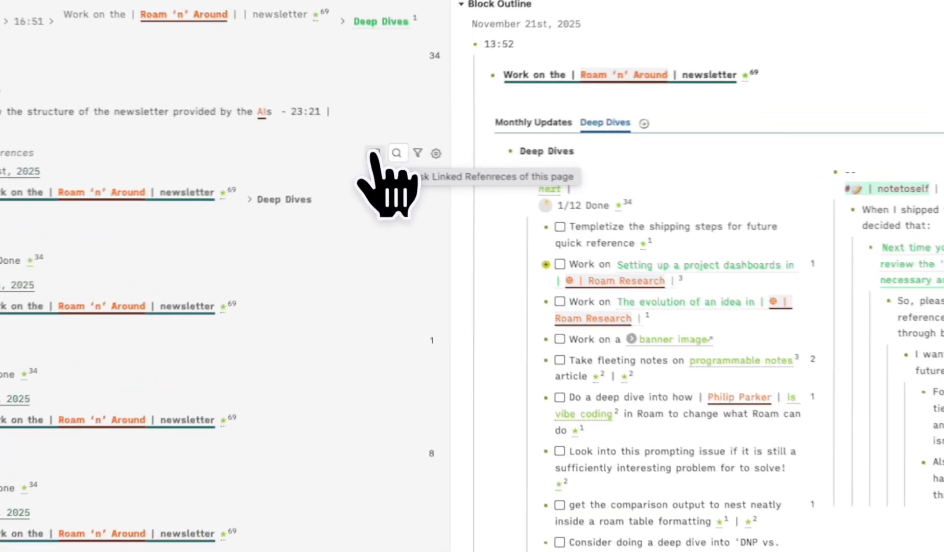
{"action": "left_click", "coordinate": [375, 153]}
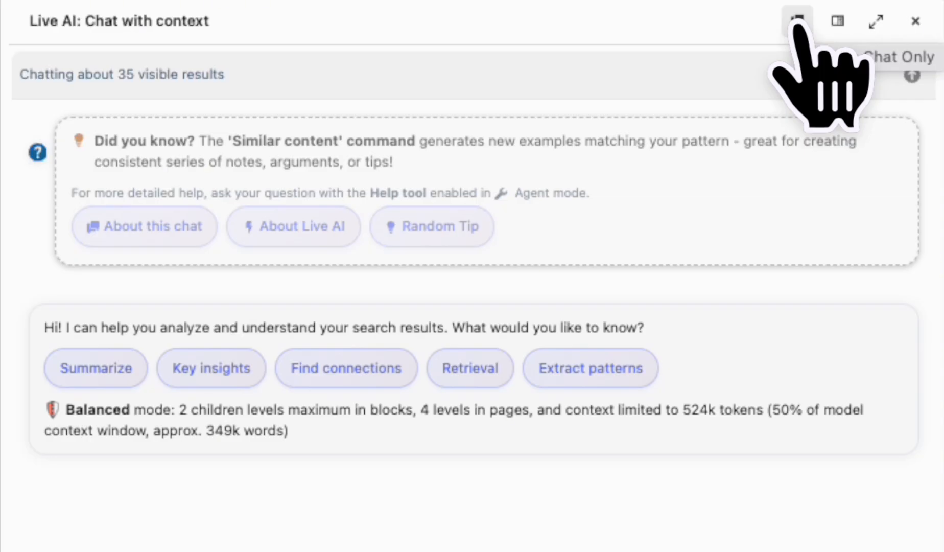
- Switch the Live AI chat to Split View and return it to Chat Only
{"action": "left_click", "coordinate": [797, 23]}
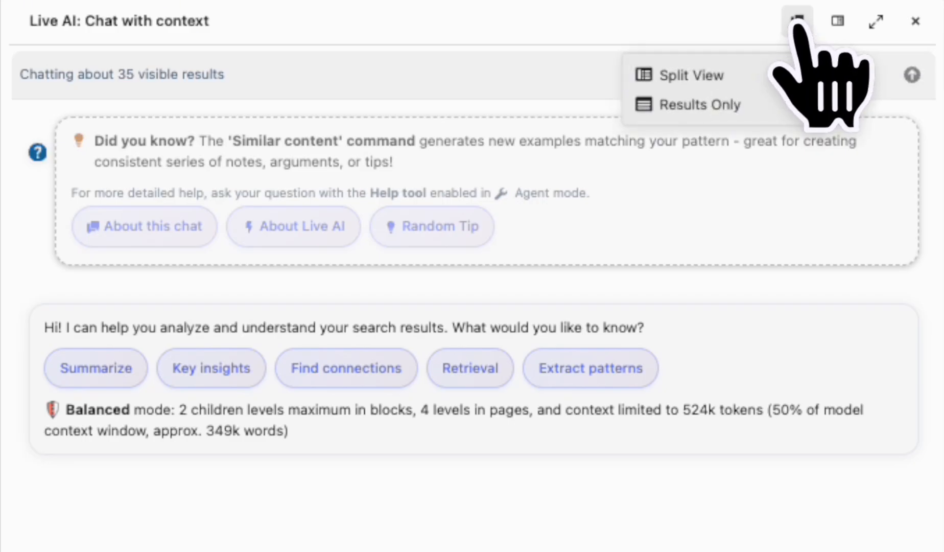
{"action": "left_click", "coordinate": [697, 87]}
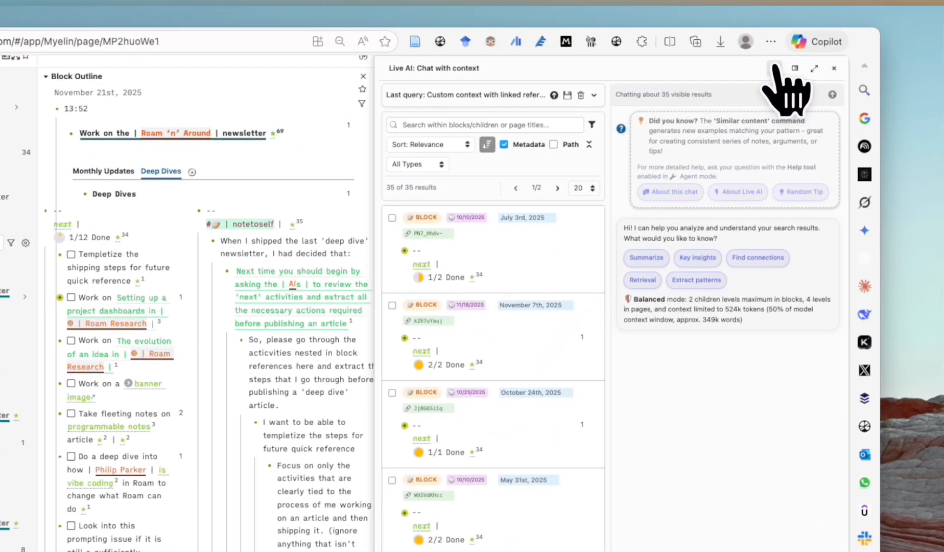
{"action": "left_click", "coordinate": [773, 68]}
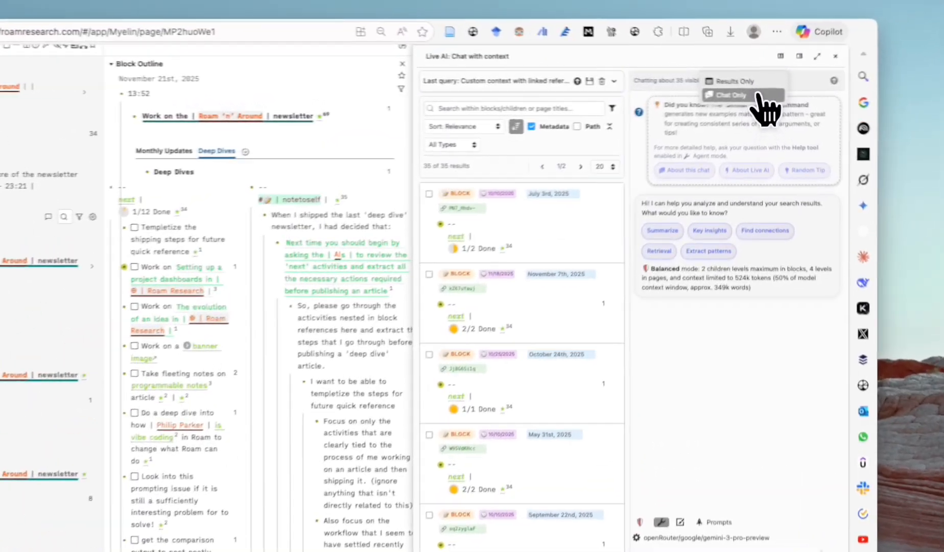
{"action": "left_click", "coordinate": [751, 95]}
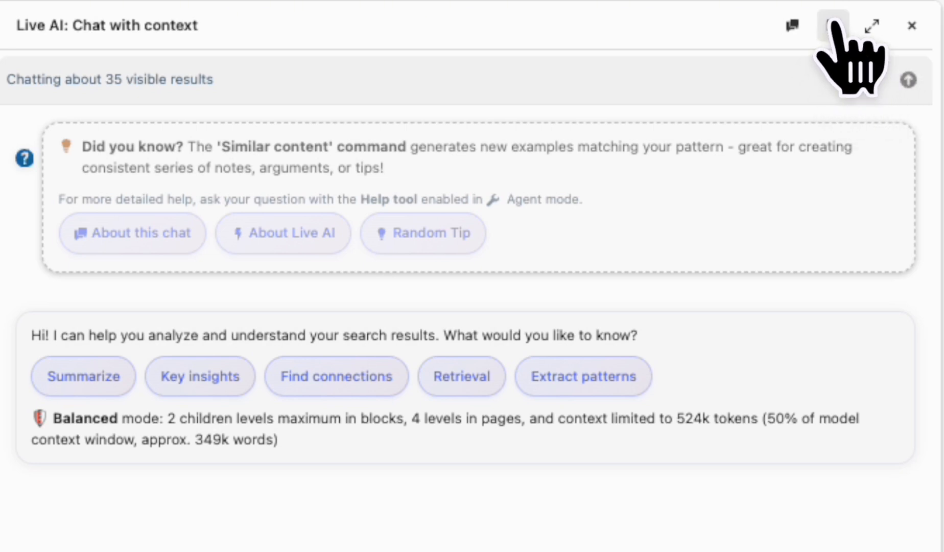
- Look through the chat's panel position, model, prompt and response style options
{"action": "left_click", "coordinate": [833, 24]}
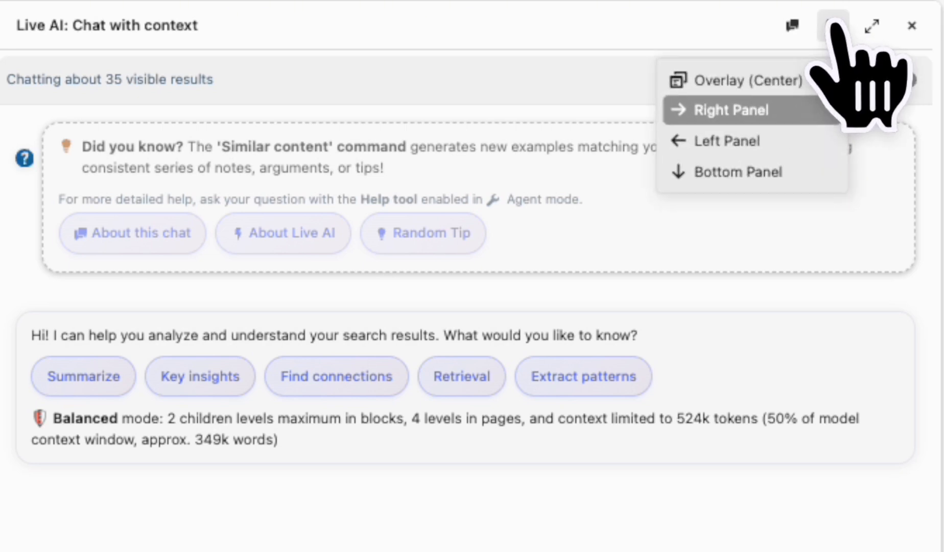
{"action": "left_click", "coordinate": [871, 32]}
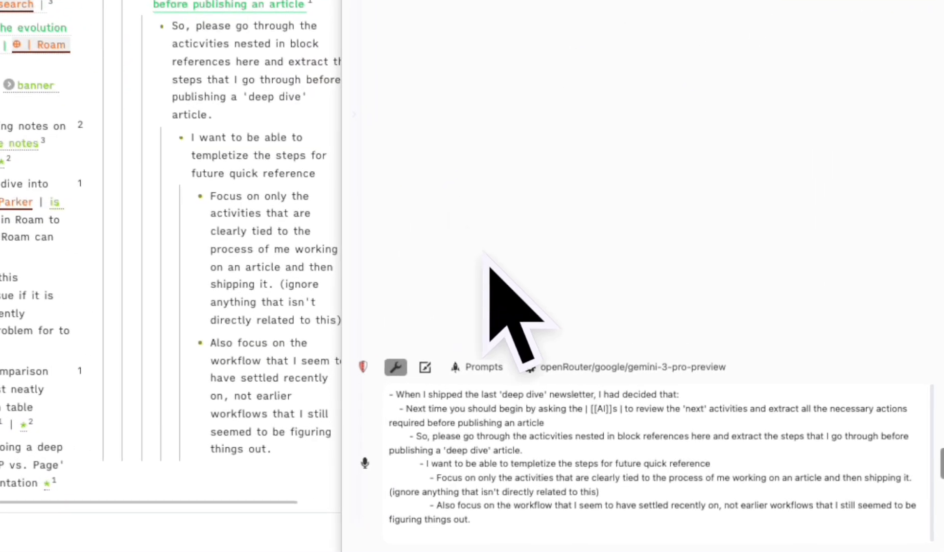
{"action": "left_click", "coordinate": [538, 367]}
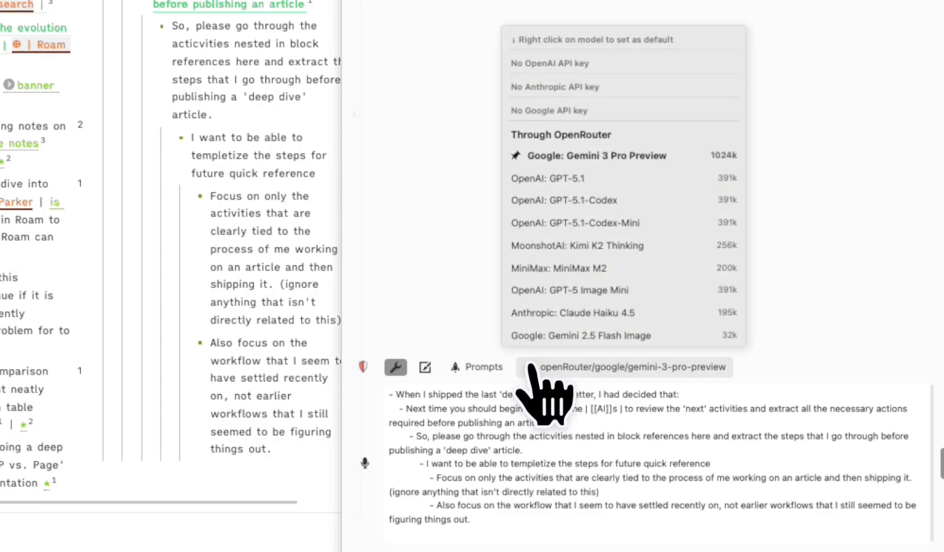
{"action": "left_click", "coordinate": [532, 367]}
{"action": "left_click", "coordinate": [483, 363]}
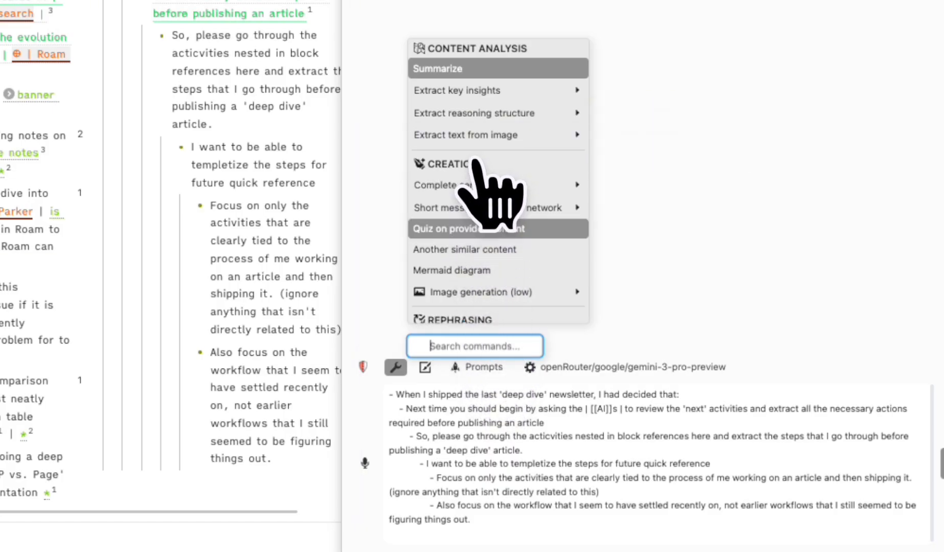
{"action": "scroll", "coordinate": [480, 225], "scroll_direction": "down", "scroll_amount": 5}
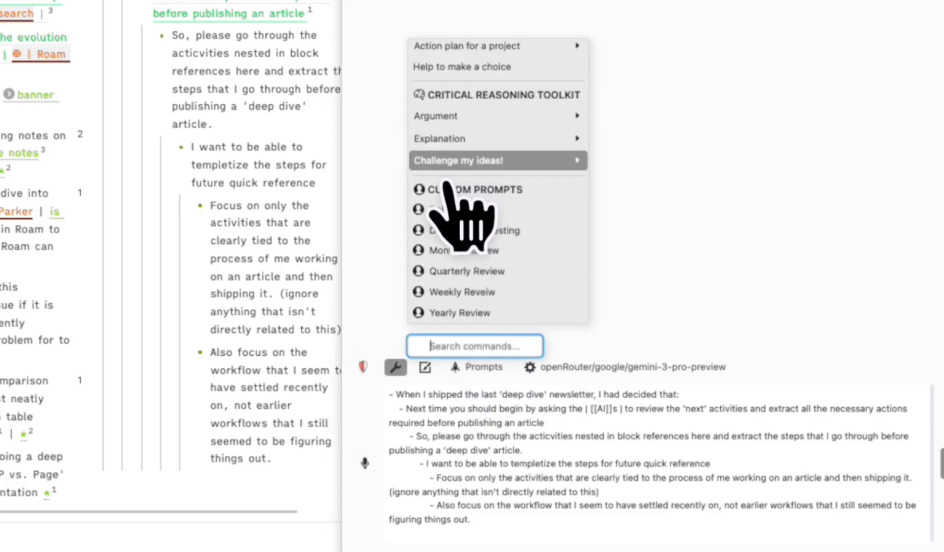
{"action": "left_click", "coordinate": [457, 369]}
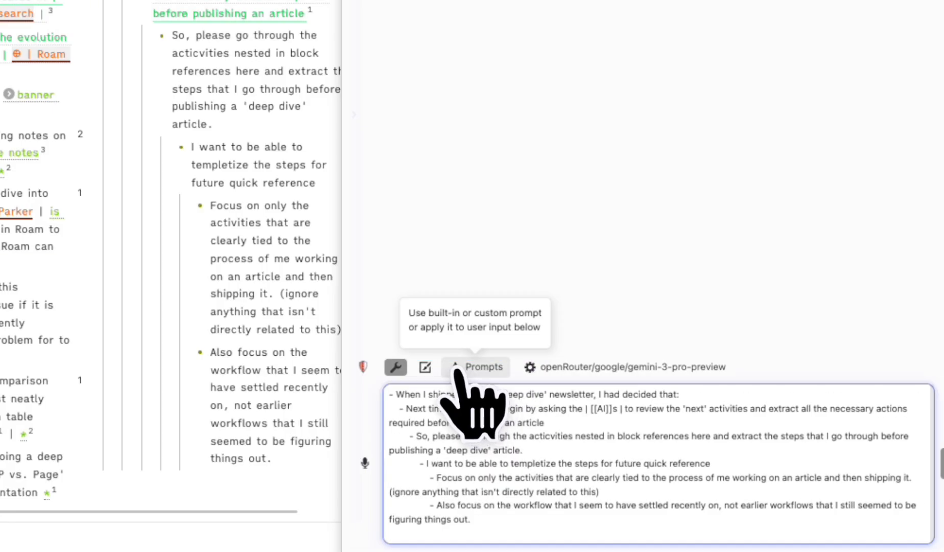
{"action": "left_click", "coordinate": [425, 365]}
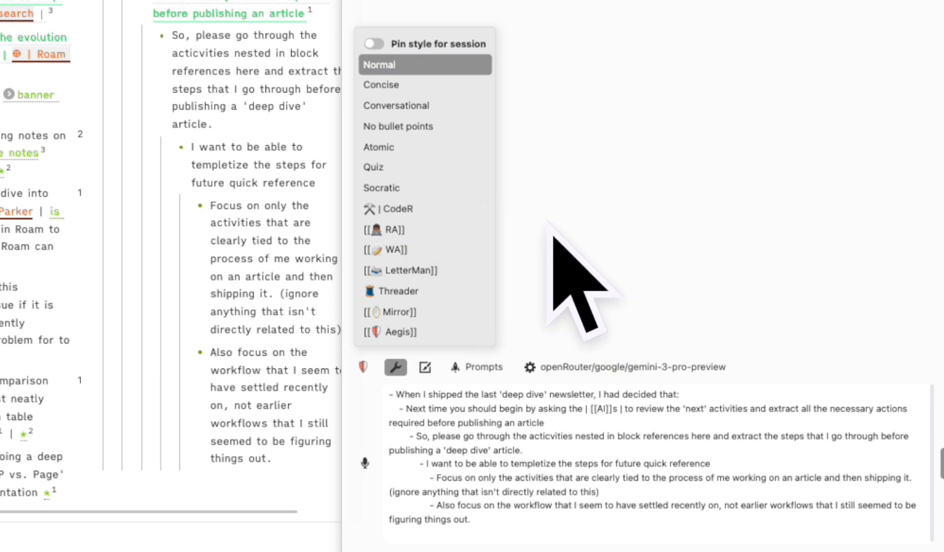
{"action": "left_click", "coordinate": [521, 204]}
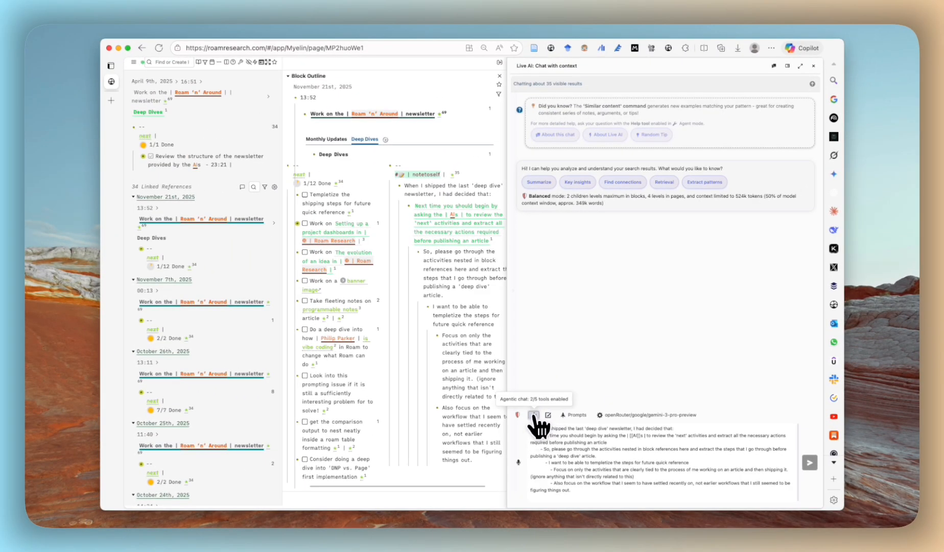
- Read the descriptions of the Add To Context and Select Results By Criteria chat tools
{"action": "left_click", "coordinate": [533, 415]}
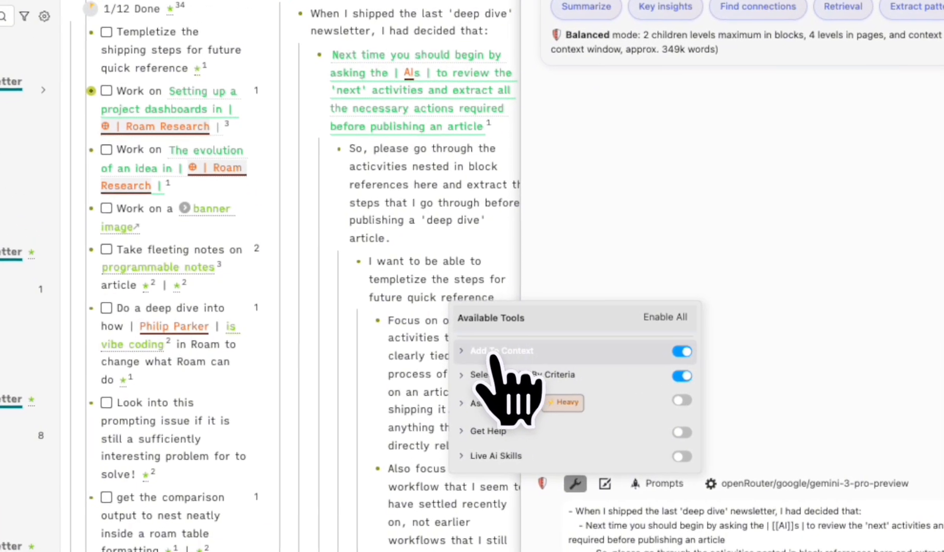
{"action": "left_click", "coordinate": [482, 352]}
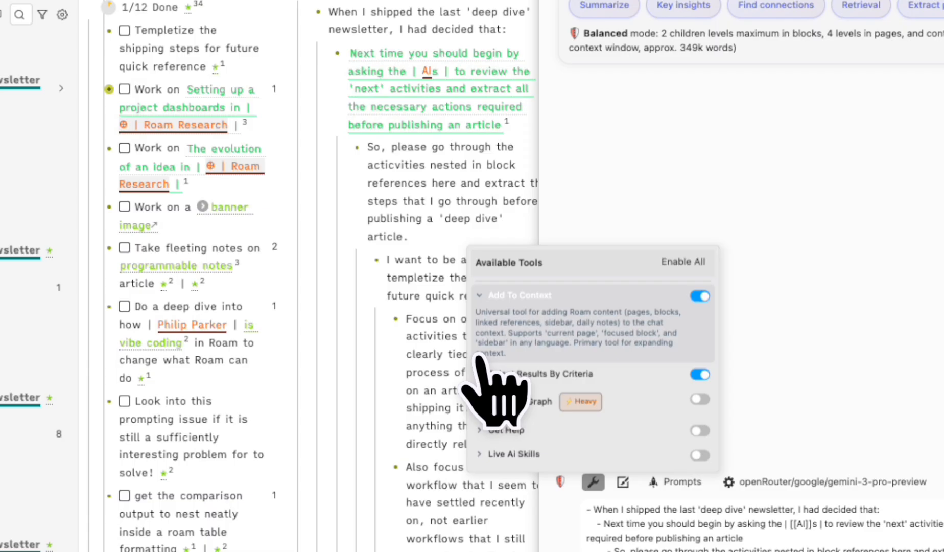
{"action": "left_click", "coordinate": [480, 374]}
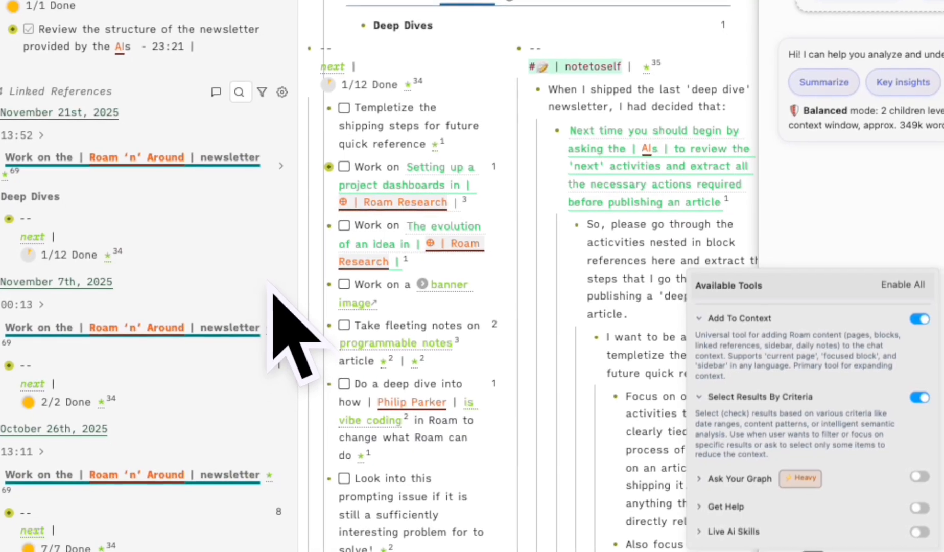
{"action": "left_click", "coordinate": [268, 287]}
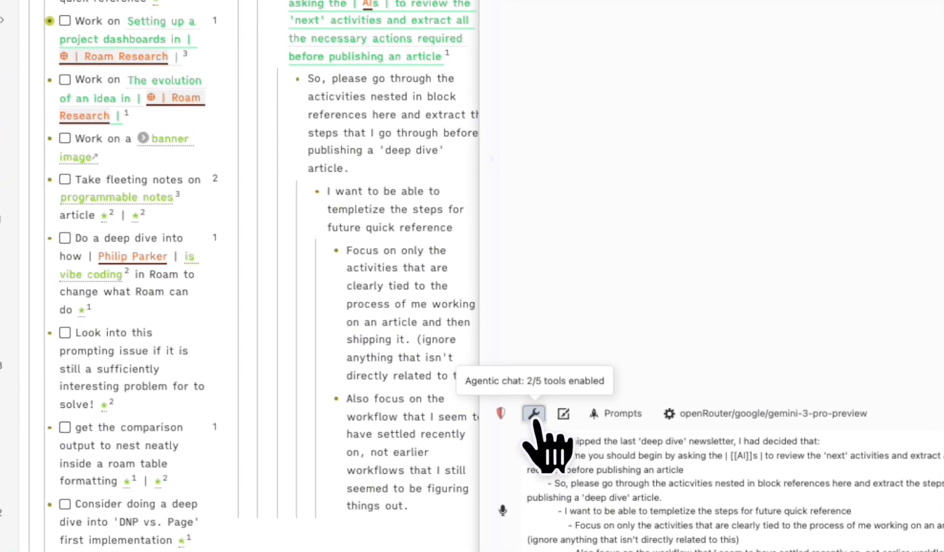
- Check the available chat tools again and highlight the phrase about the recently settled workflow in the chat prompt
{"action": "left_click", "coordinate": [533, 413]}
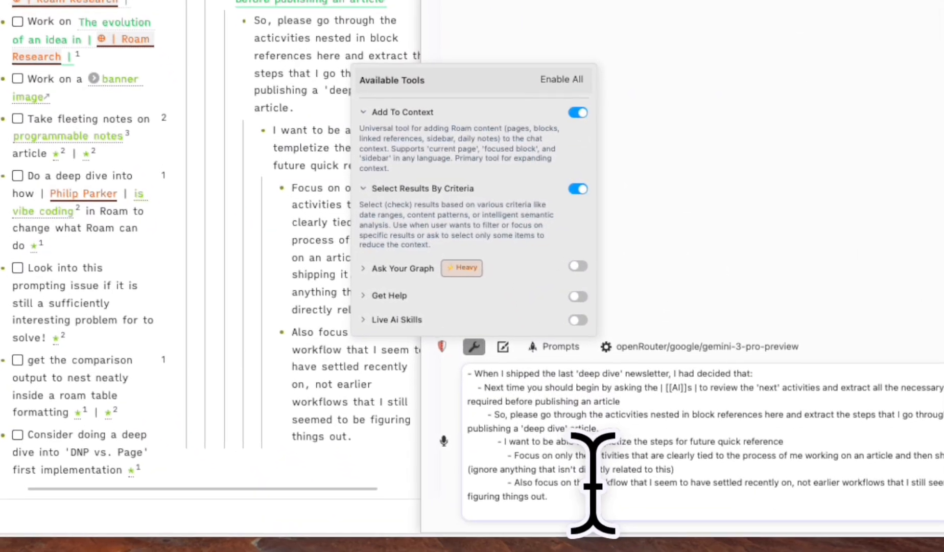
{"action": "left_click", "coordinate": [603, 490]}
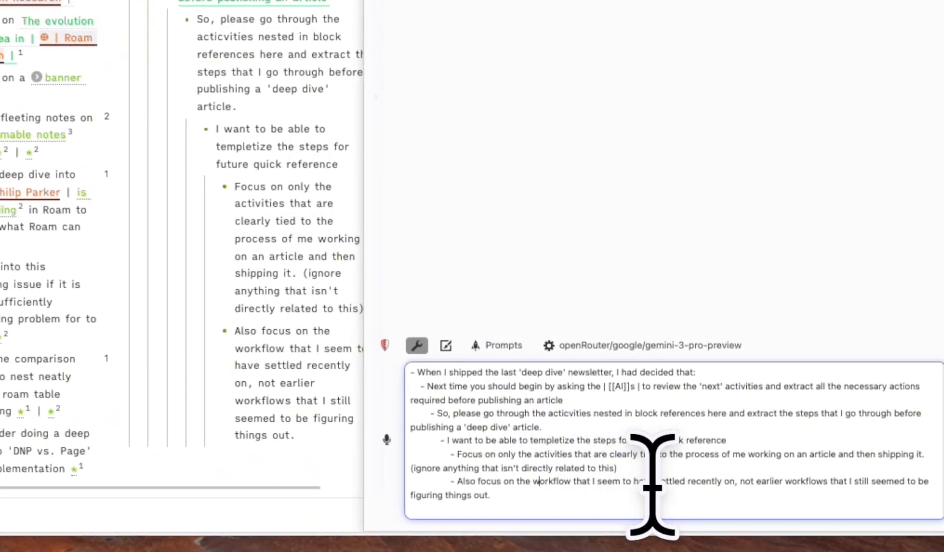
{"action": "left_click_drag", "start_coordinate": [691, 481], "coordinate": [769, 485]}
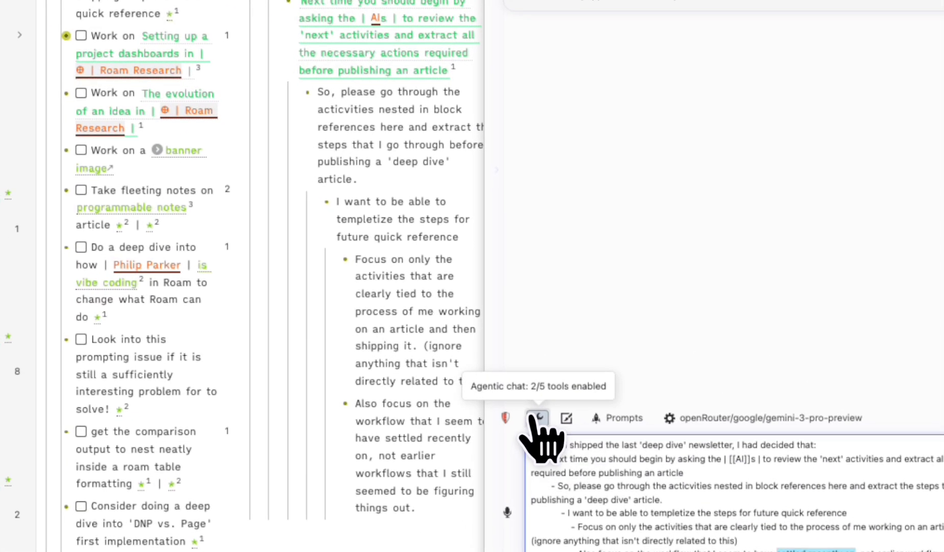
- Read the descriptions of the Get Help and Live AI Skills chat tools
{"action": "left_click", "coordinate": [537, 417]}
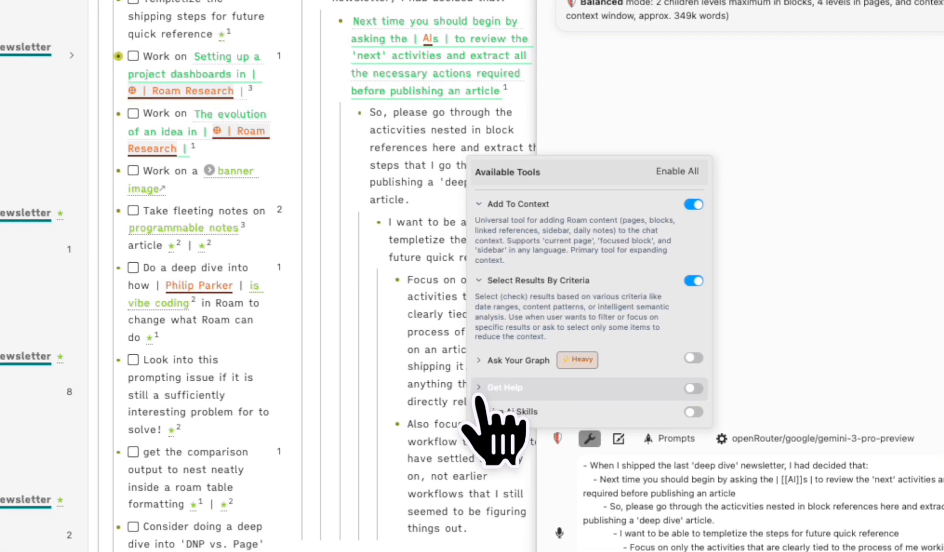
{"action": "left_click", "coordinate": [462, 399]}
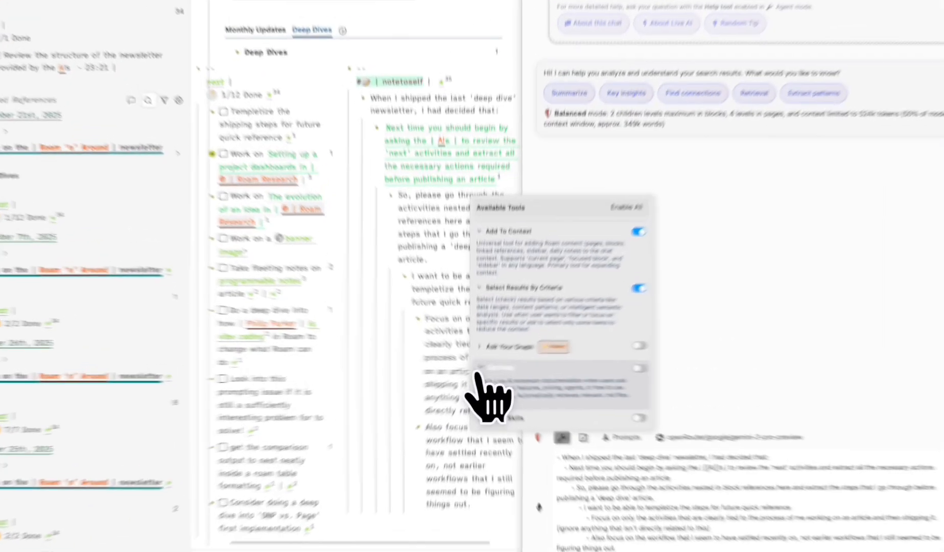
{"action": "left_click", "coordinate": [477, 370]}
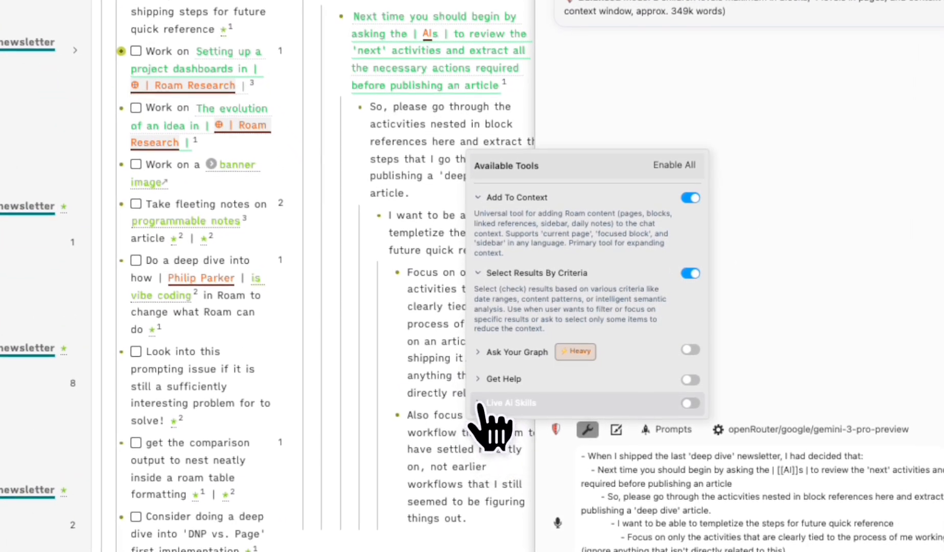
{"action": "left_click", "coordinate": [483, 403]}
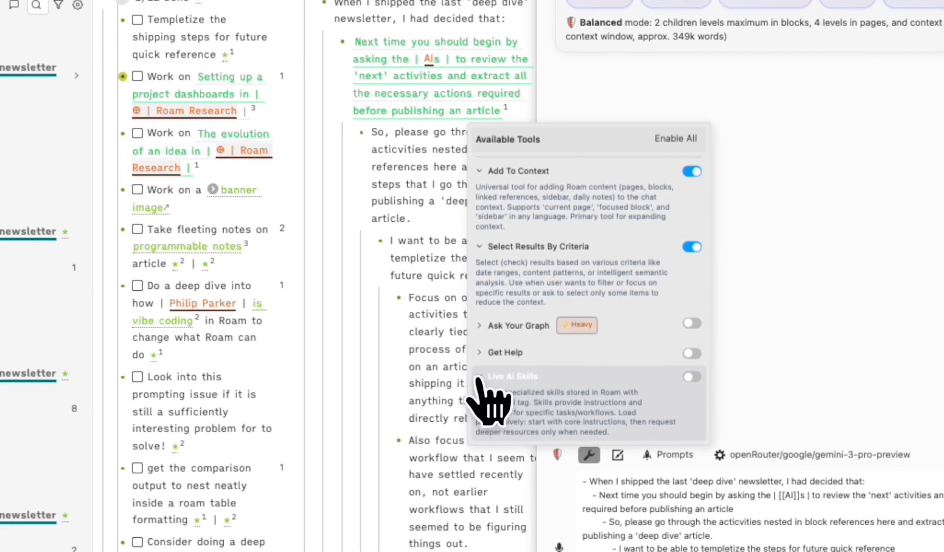
- Close the available chat tools list and look through the dated result blocks in the chat context
{"action": "left_click", "coordinate": [472, 358]}
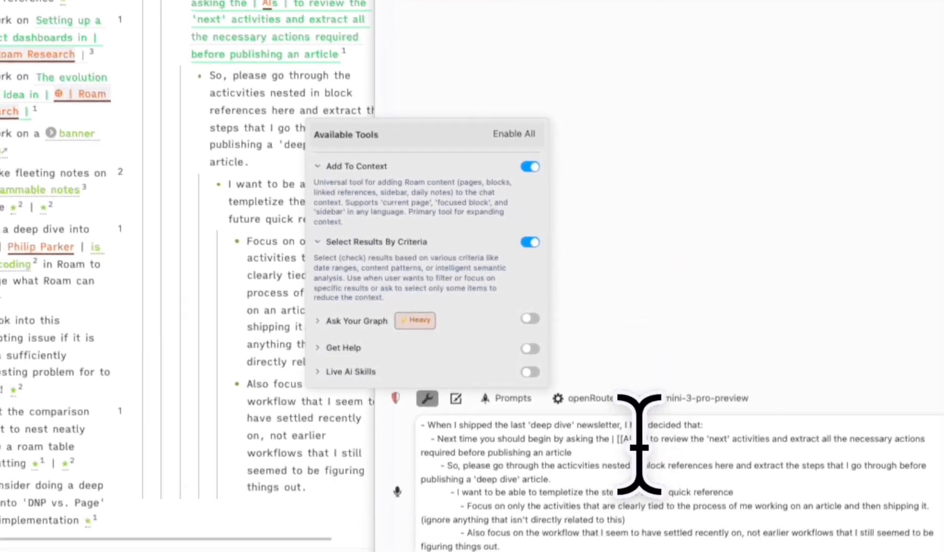
{"action": "left_click", "coordinate": [476, 540]}
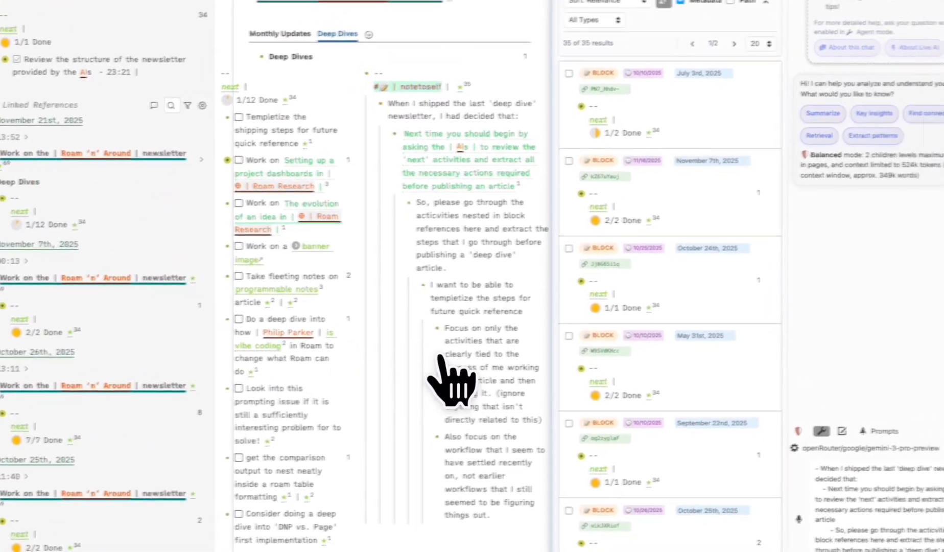
{"action": "scroll", "coordinate": [721, 390], "scroll_direction": "down", "scroll_amount": 1}
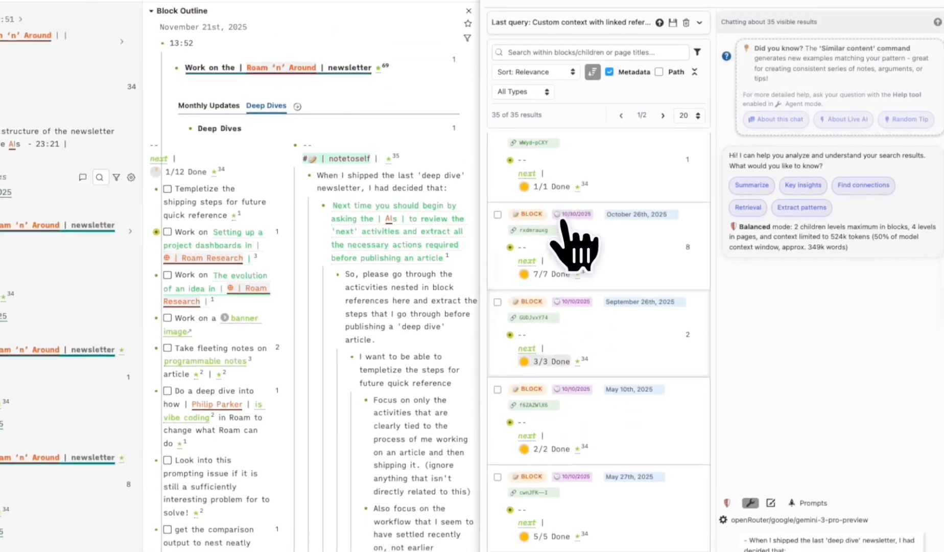
{"action": "scroll", "coordinate": [584, 392], "scroll_direction": "down", "scroll_amount": 5}
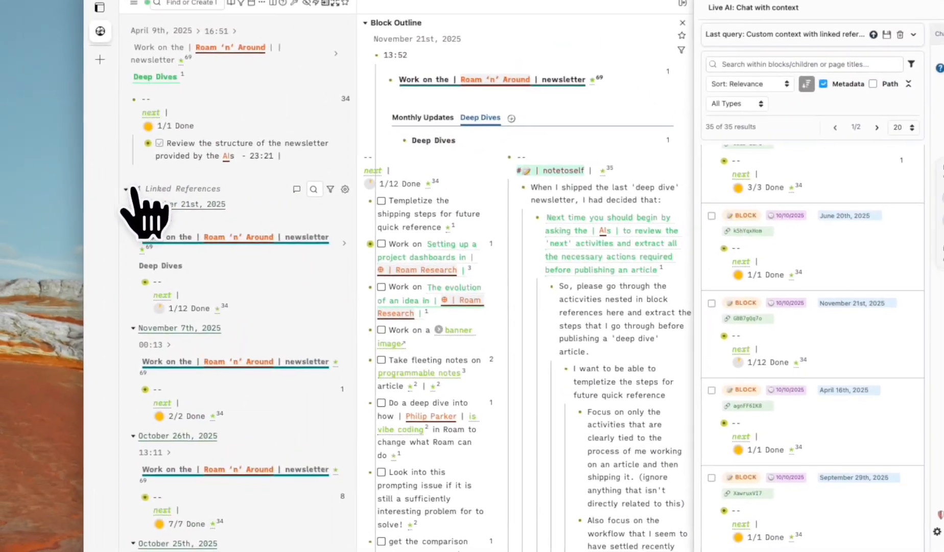
- Collapse the page's Linked References section and look through the chat's context results
{"action": "left_click", "coordinate": [129, 186]}
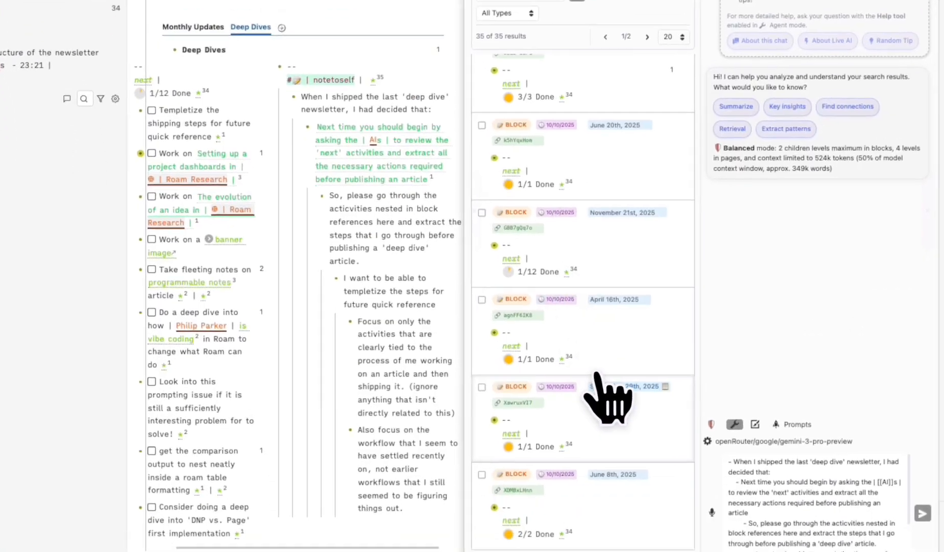
{"action": "scroll", "coordinate": [608, 343], "scroll_direction": "up", "scroll_amount": 10}
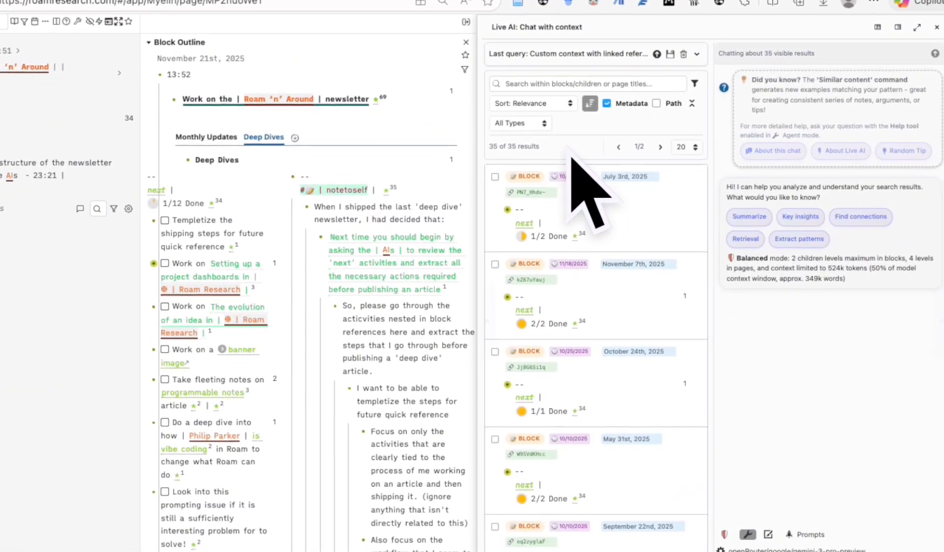
{"action": "scroll", "coordinate": [587, 183], "scroll_direction": "down", "scroll_amount": 10}
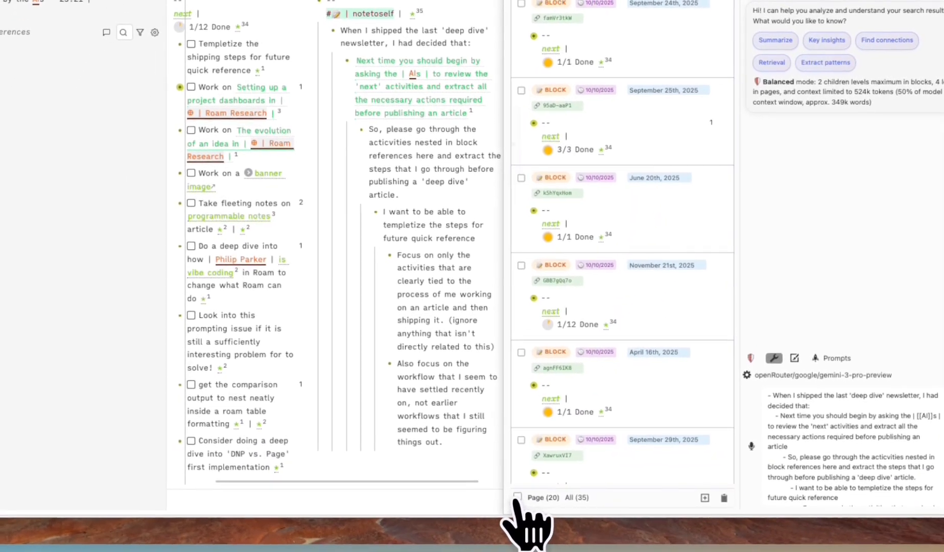
- Select all 20 results on the current page, then clear the selection
{"action": "left_click", "coordinate": [517, 497]}
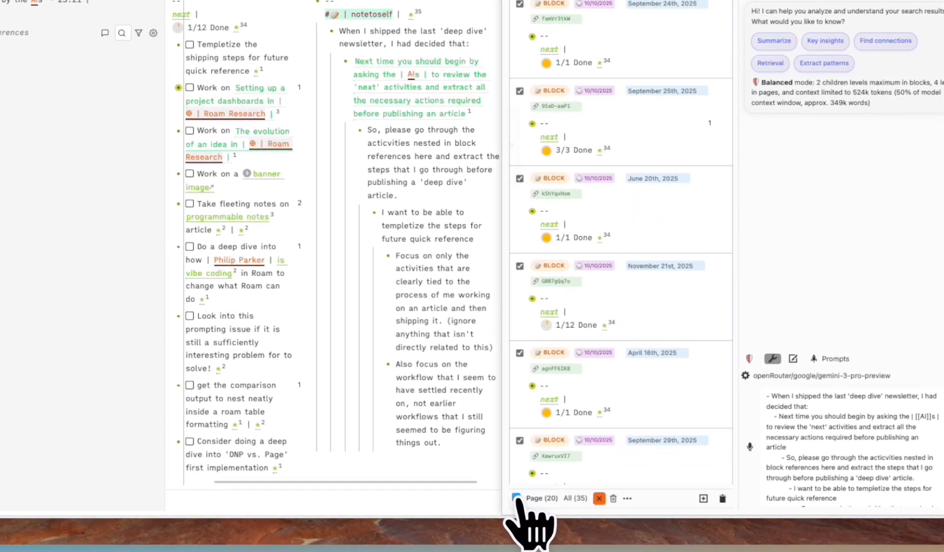
{"action": "scroll", "coordinate": [410, 204], "scroll_direction": "up", "scroll_amount": 10}
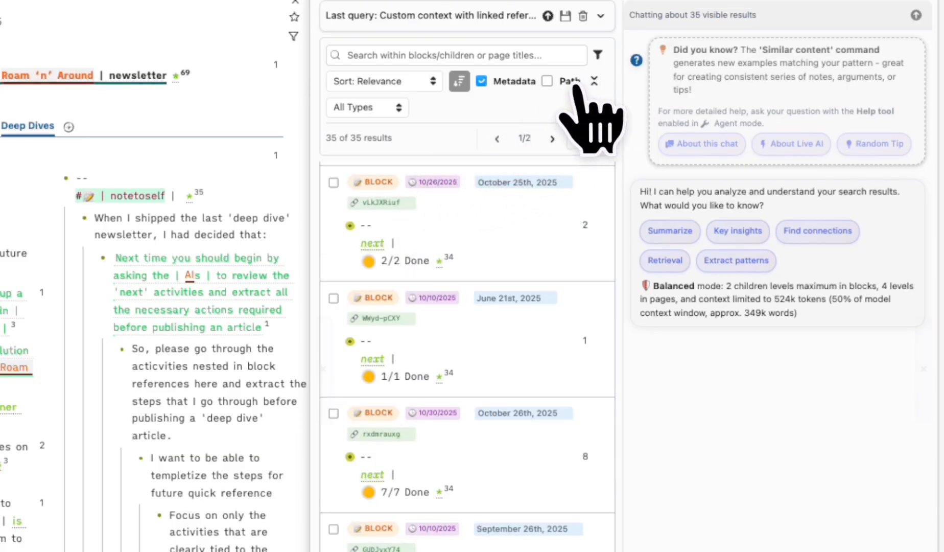
- Try the Path and Metadata display options of the results, switching each back to its original setting
{"action": "left_click", "coordinate": [547, 81]}
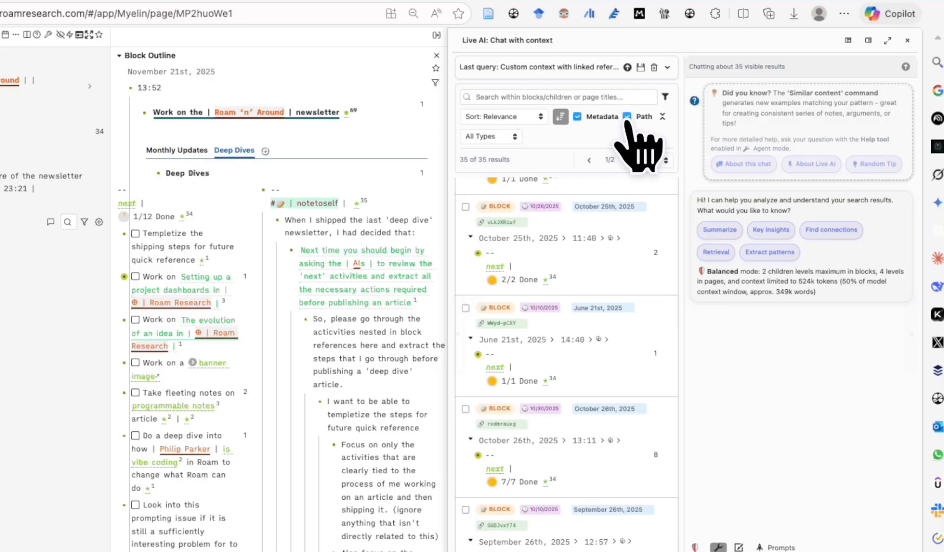
{"action": "left_click", "coordinate": [627, 118]}
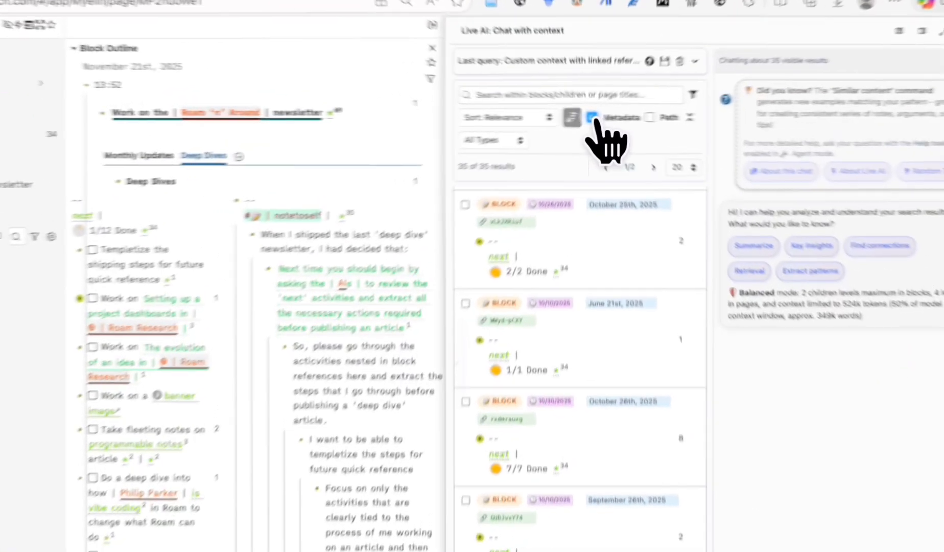
{"action": "left_click", "coordinate": [592, 118]}
{"action": "left_click", "coordinate": [593, 118]}
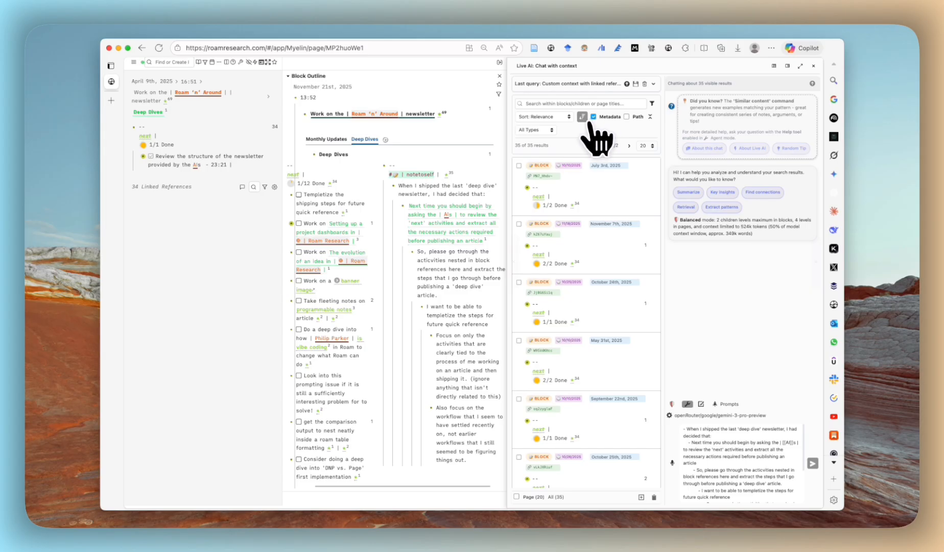
- Look through the result sort options, the linked references filter and settings, and the result type options
{"action": "left_click", "coordinate": [554, 116]}
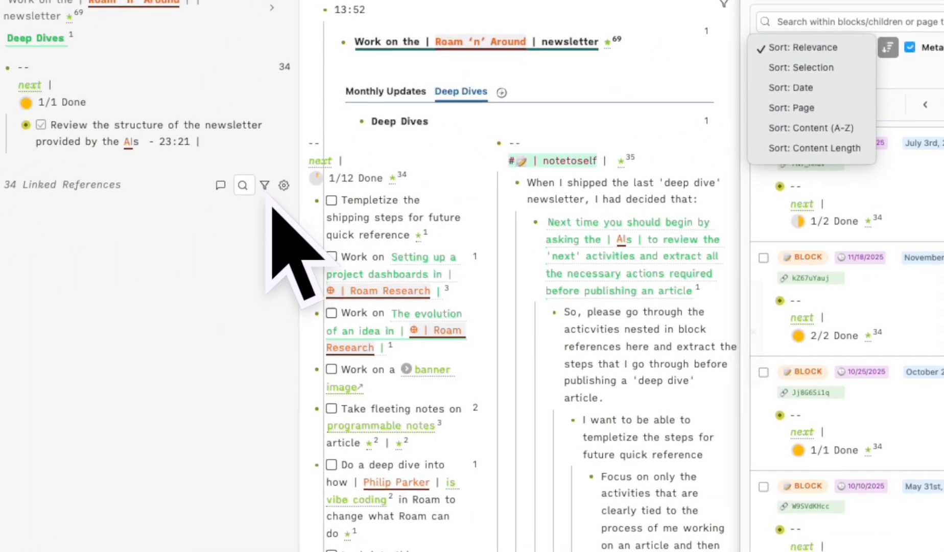
{"action": "left_click", "coordinate": [264, 189]}
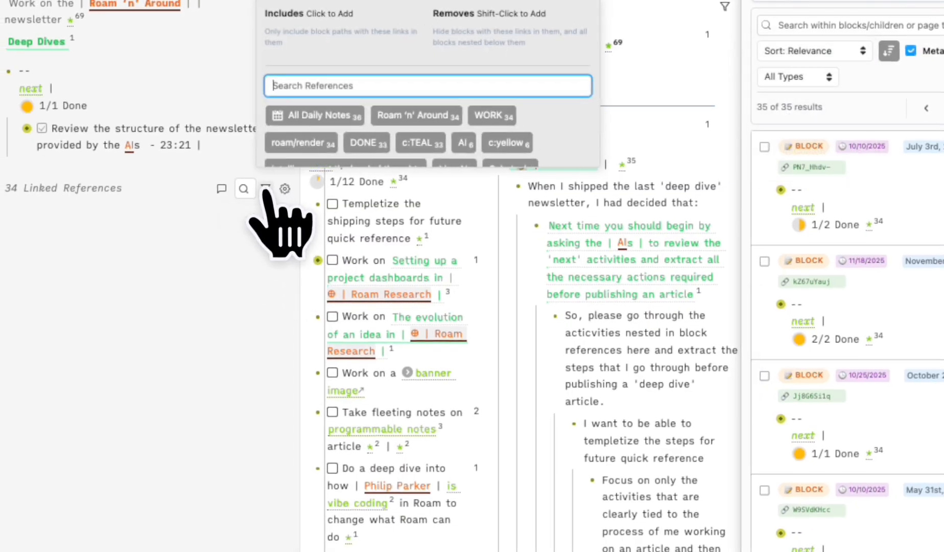
{"action": "left_click", "coordinate": [283, 188]}
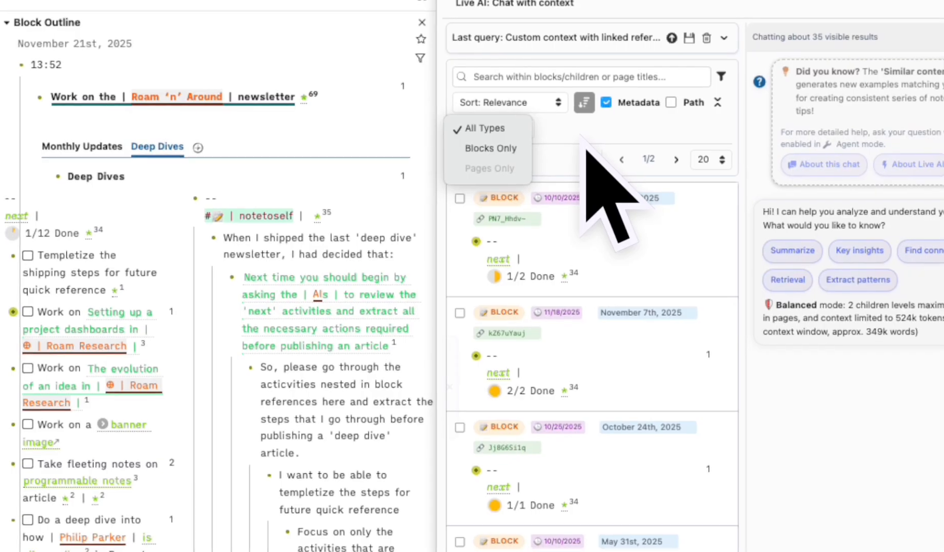
{"action": "left_click", "coordinate": [548, 136]}
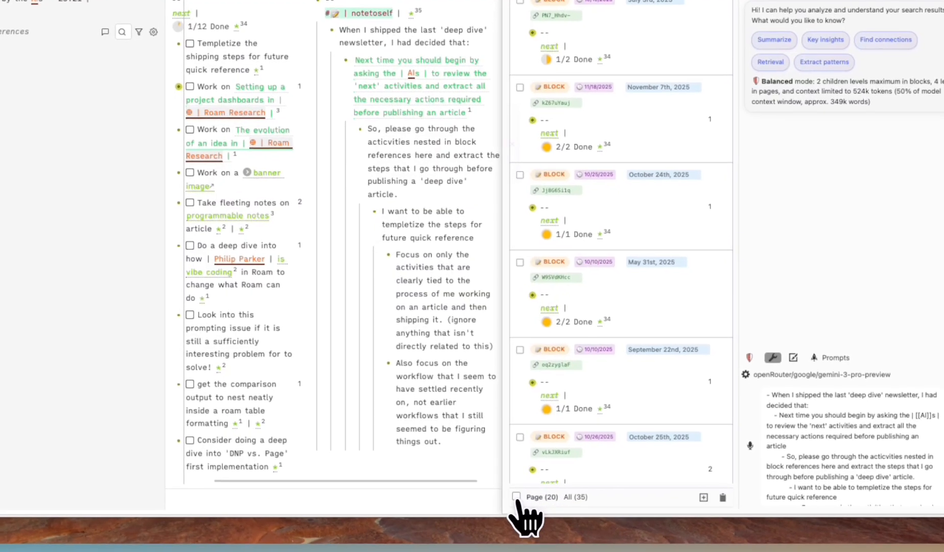
- Select all 20 results on the current page and send the prompt asking for the deep dive publishing steps
{"action": "left_click", "coordinate": [516, 495]}
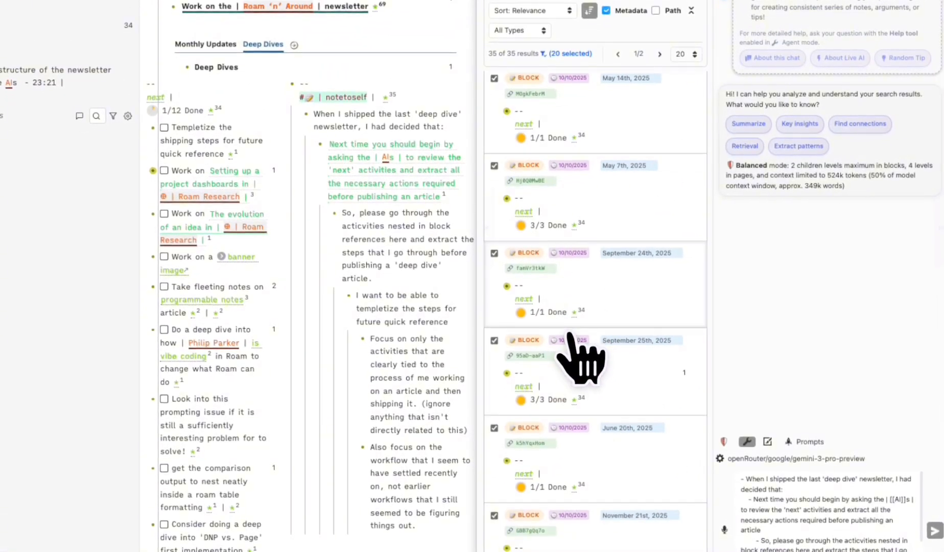
{"action": "scroll", "coordinate": [580, 357], "scroll_direction": "down", "scroll_amount": 10}
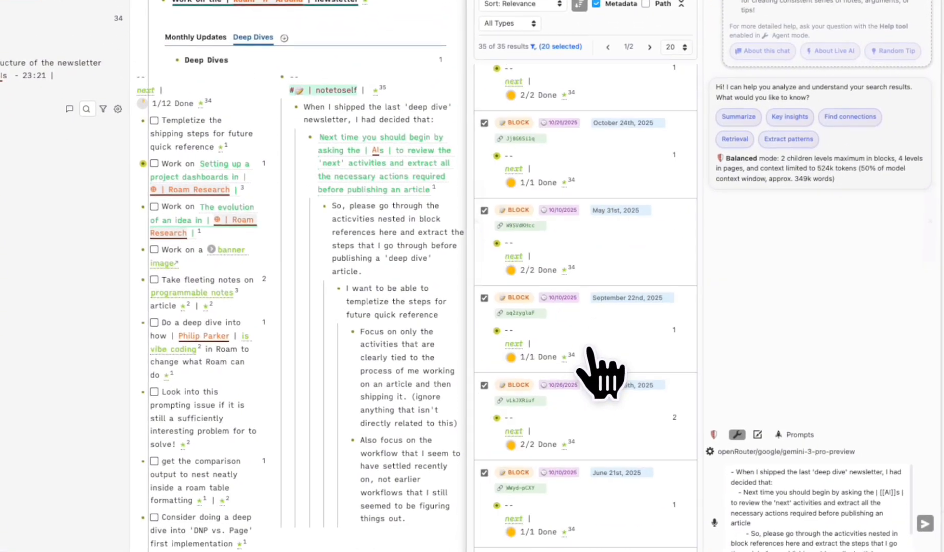
{"action": "scroll", "coordinate": [593, 357], "scroll_direction": "up", "scroll_amount": 4}
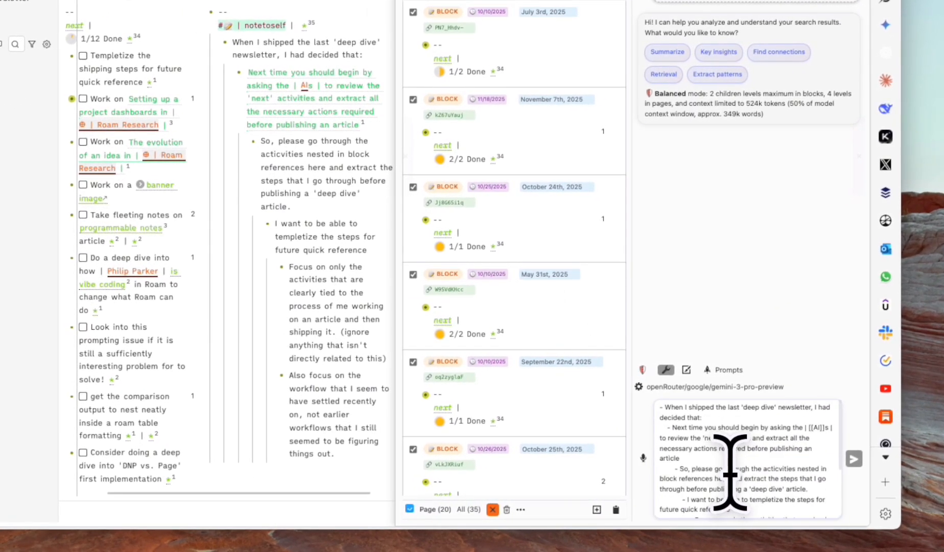
{"action": "scroll", "coordinate": [730, 473], "scroll_direction": "down", "scroll_amount": 3}
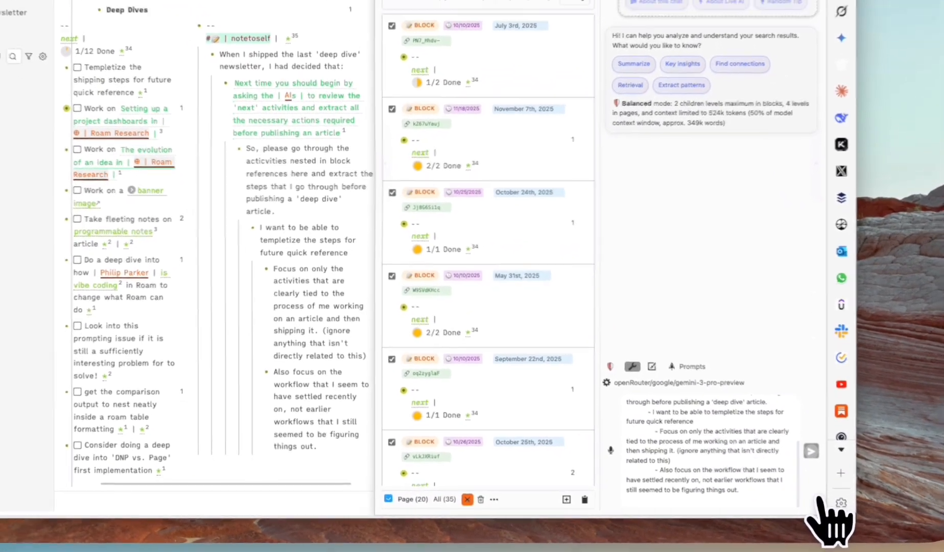
{"action": "key", "text": "Return"}
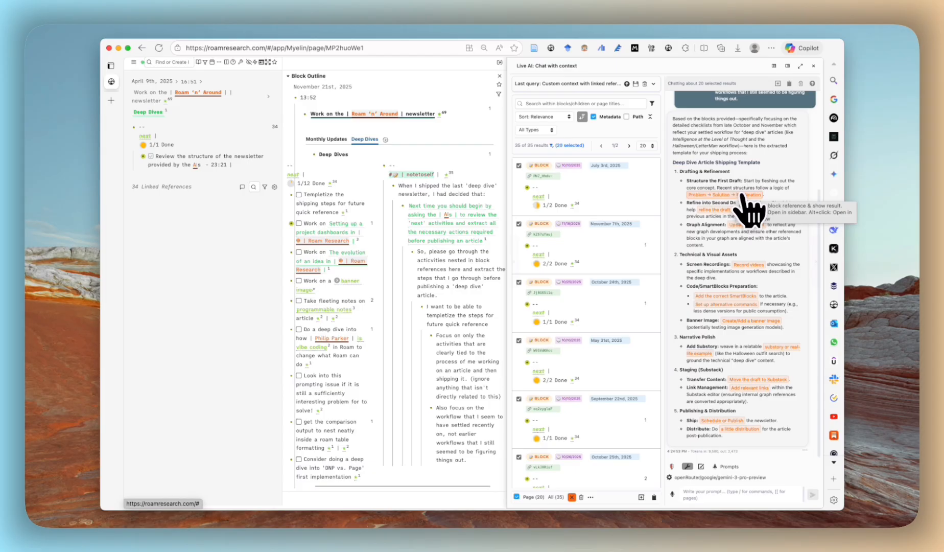
- Open the source blocks cited for "Problem → Solution → Explanation" and "Create/Add a banner image" in the chat answer
{"action": "left_click", "coordinate": [742, 195]}
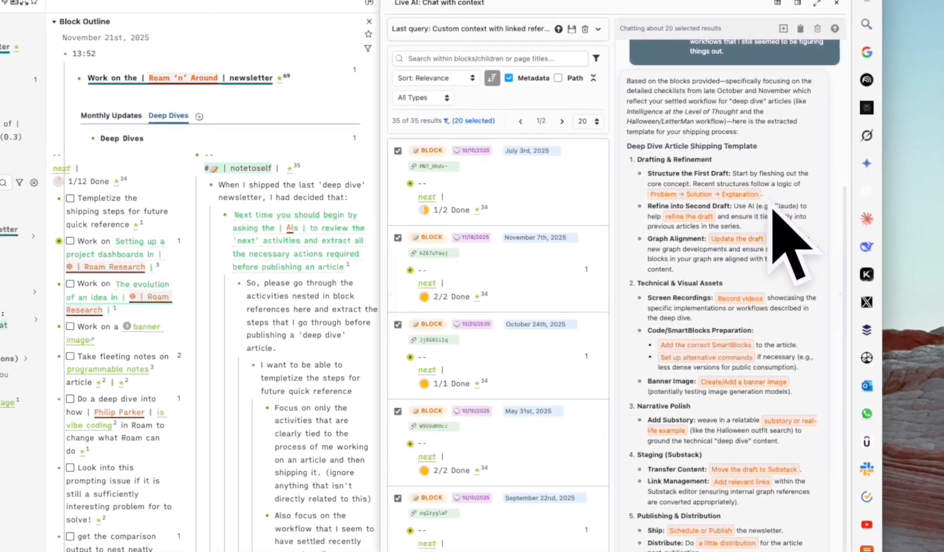
{"action": "mouse_move", "coordinate": [702, 194]}
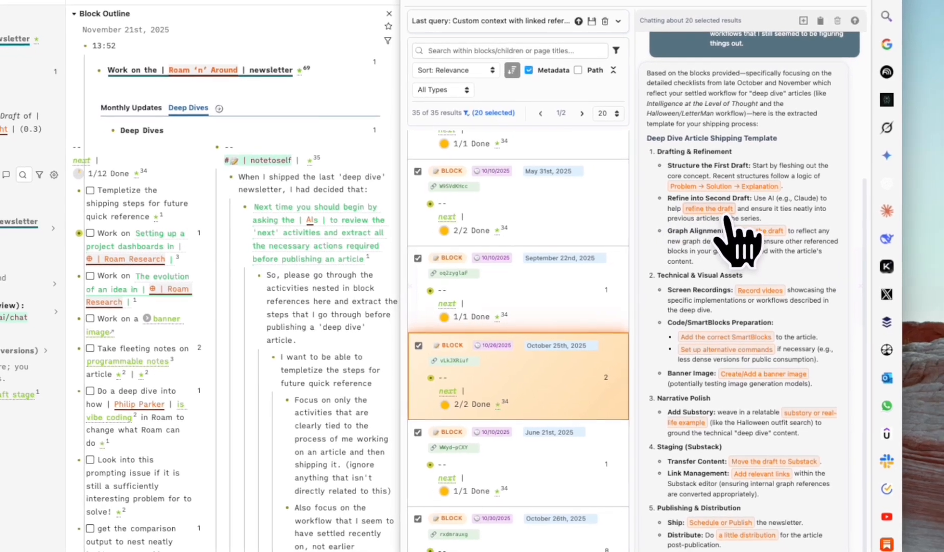
{"action": "mouse_move", "coordinate": [760, 231]}
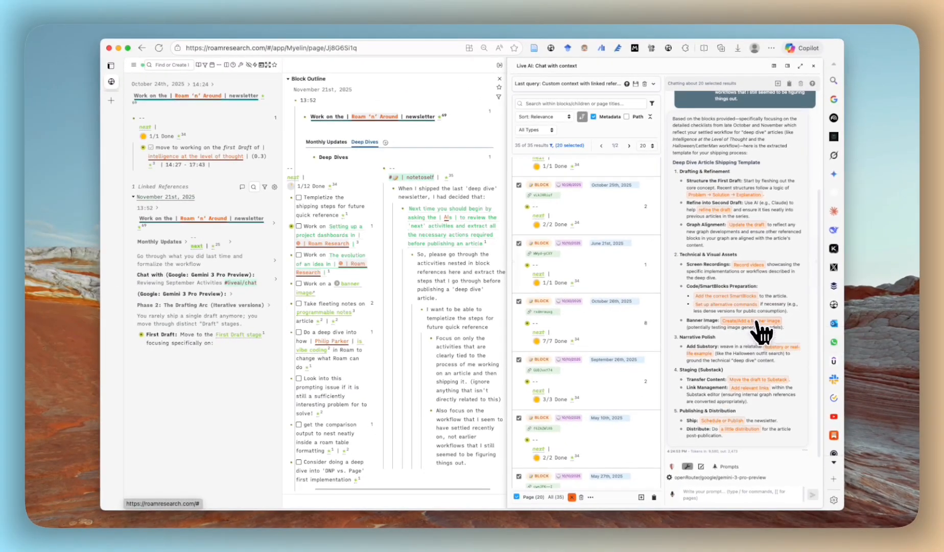
{"action": "left_click", "coordinate": [757, 321]}
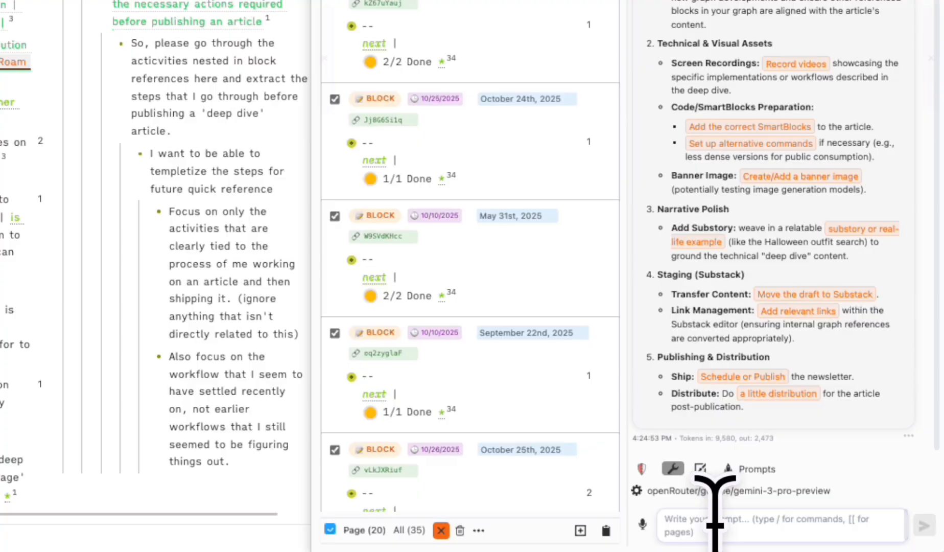
- Check the slash commands offered in the chat prompt and clear the entry
{"action": "left_click", "coordinate": [707, 493]}
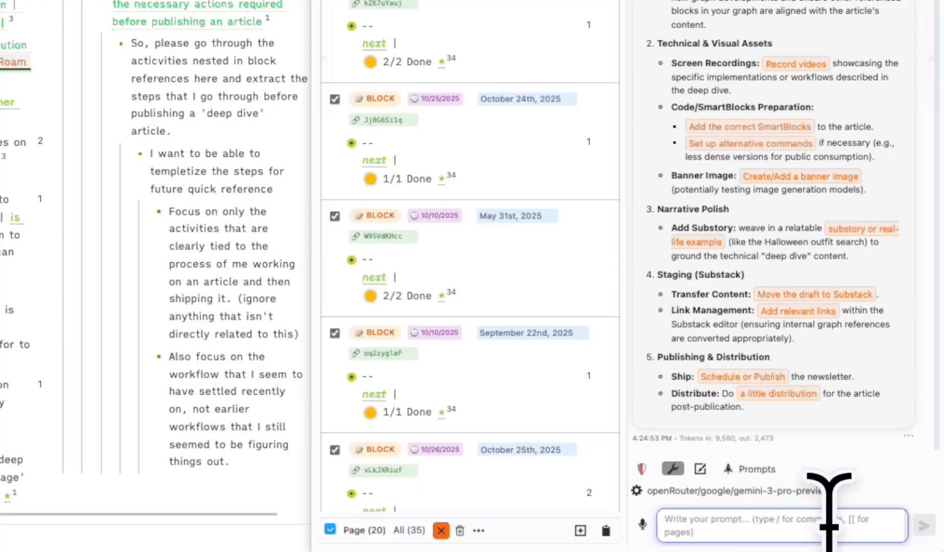
{"action": "type", "text": "/"}
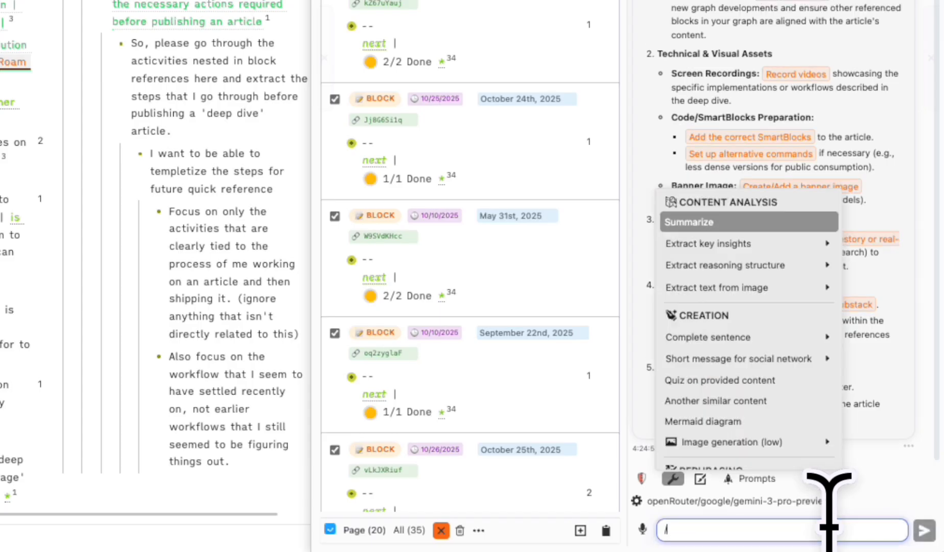
{"action": "key", "text": "BackSpace"}
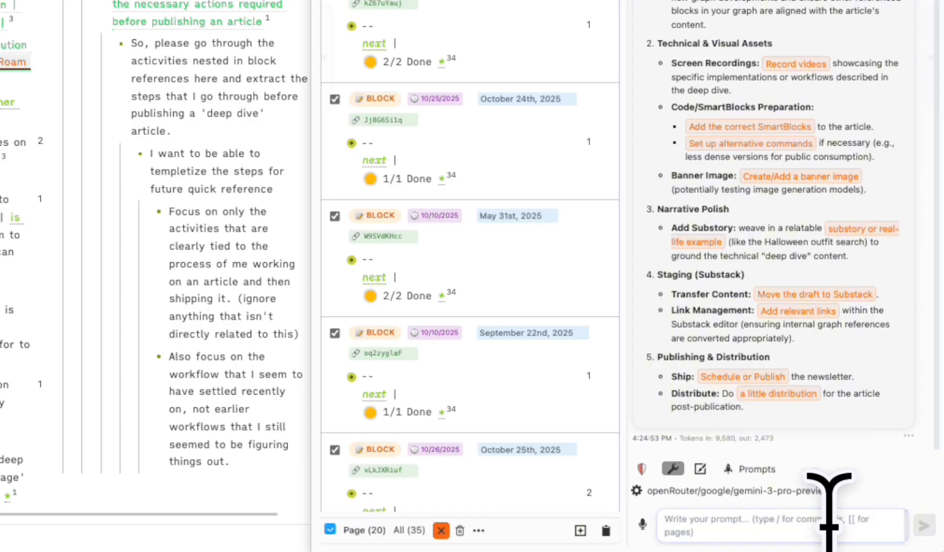
- Look up page references matching "[[roam" in the chat prompt and clear the entry
{"action": "type", "text": "[["}
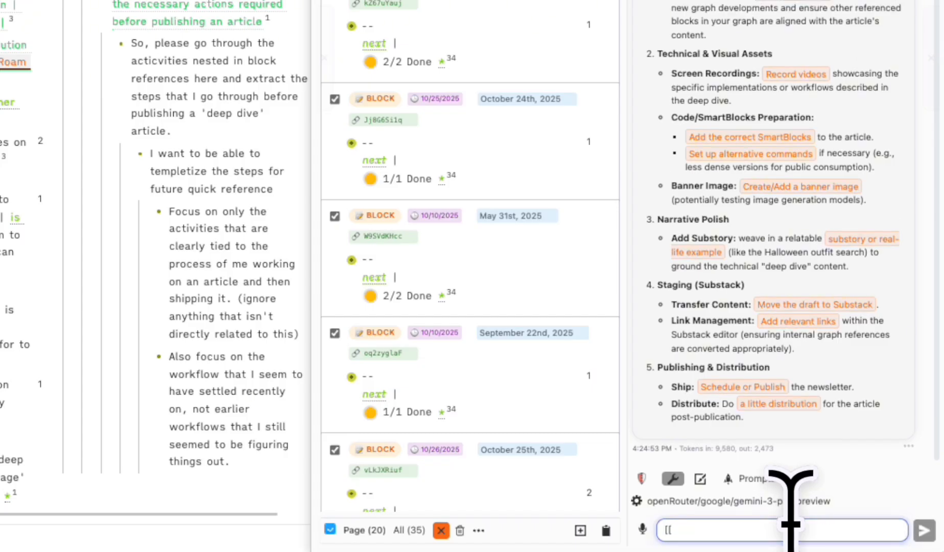
{"action": "type", "text": "roam"}
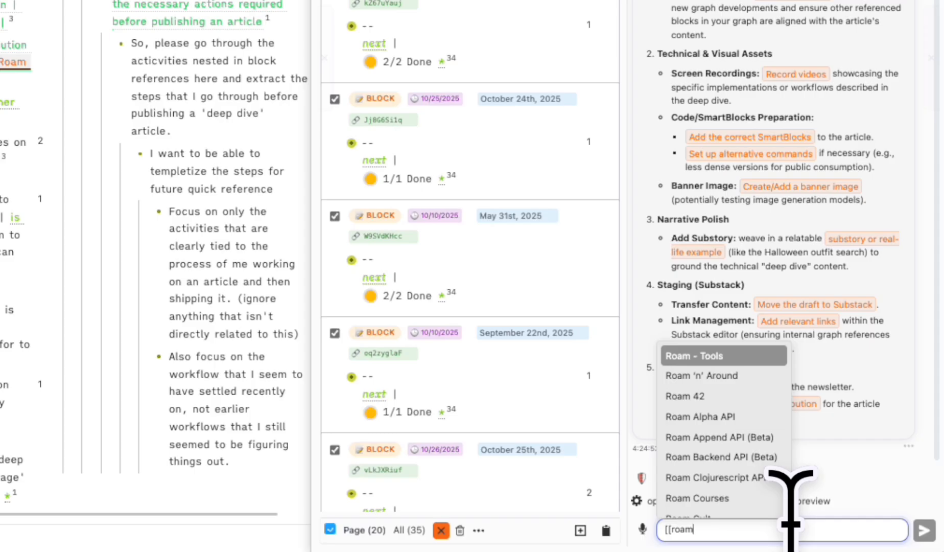
{"action": "key", "text": "BackSpace"}
{"action": "key", "text": "BackSpace"}
{"action": "key", "text": "BackSpace"}
{"action": "key", "text": "BackSpace"}
{"action": "key", "text": "BackSpace"}
{"action": "key", "text": "BackSpace"}
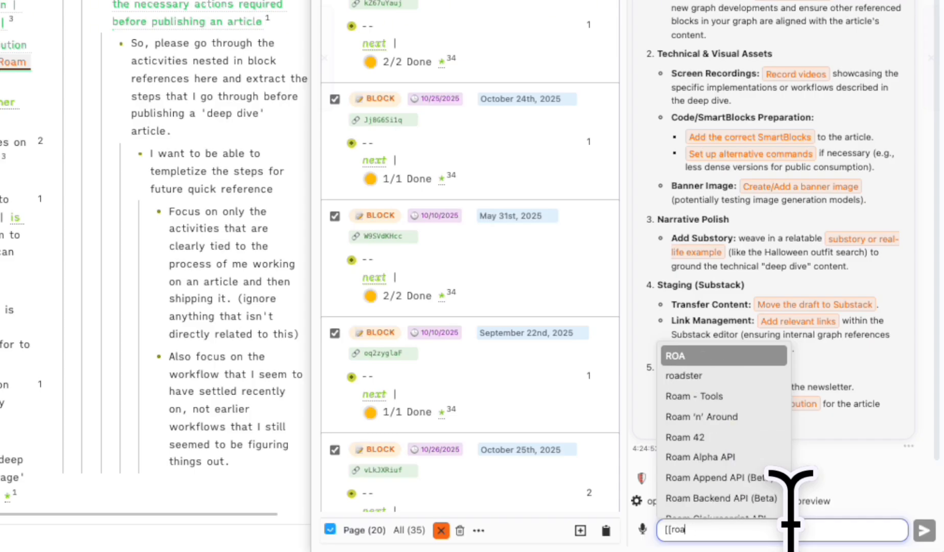
- Try a block reference search for "((when i sh" in the chat prompt and clear the entry
{"action": "type", "text": "(("}
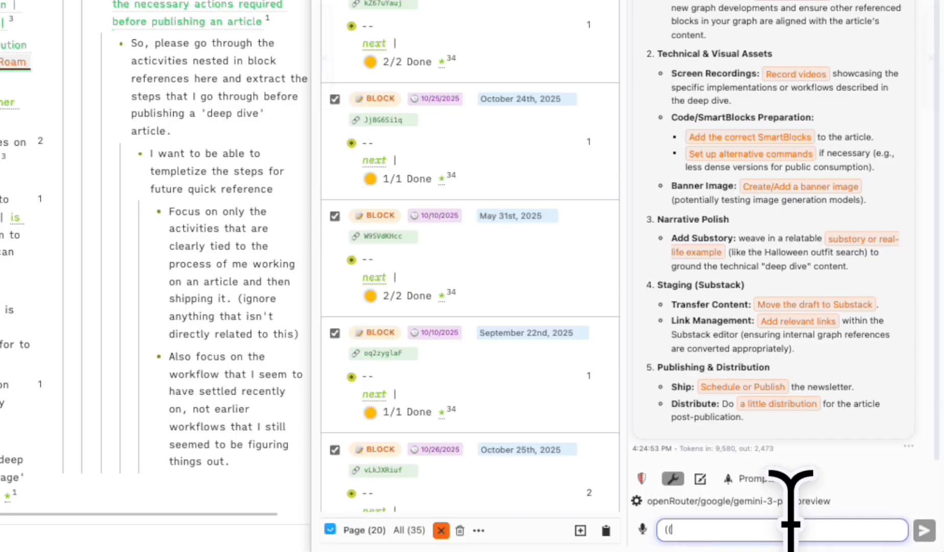
{"action": "type", "text": "when i sh"}
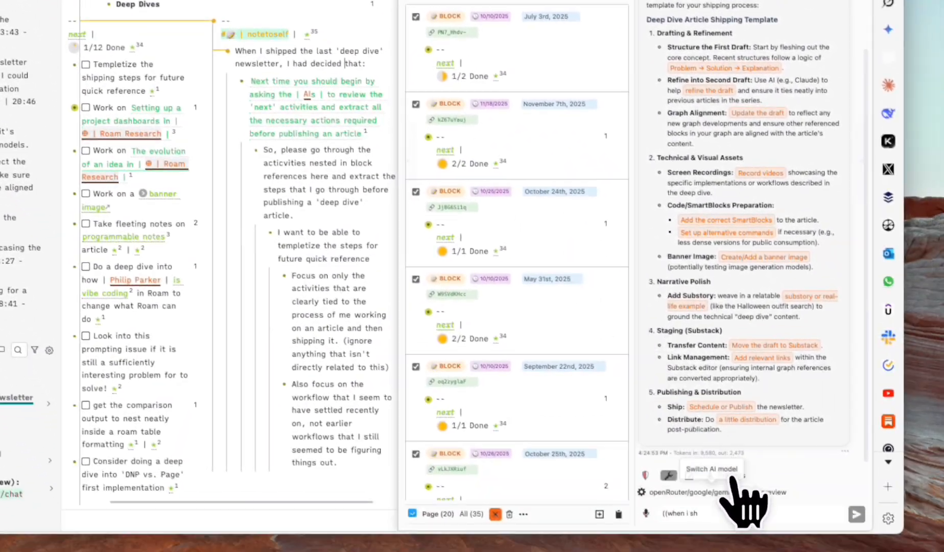
{"action": "key", "text": "BackSpace"}
{"action": "key", "text": "BackSpace"}
{"action": "key", "text": "BackSpace"}
{"action": "key", "text": "BackSpace"}
{"action": "key", "text": "BackSpace"}
{"action": "key", "text": "BackSpace"}
{"action": "key", "text": "BackSpace"}
{"action": "key", "text": "BackSpace"}
{"action": "key", "text": "BackSpace"}
{"action": "key", "text": "BackSpace"}
{"action": "key", "text": "BackSpace"}
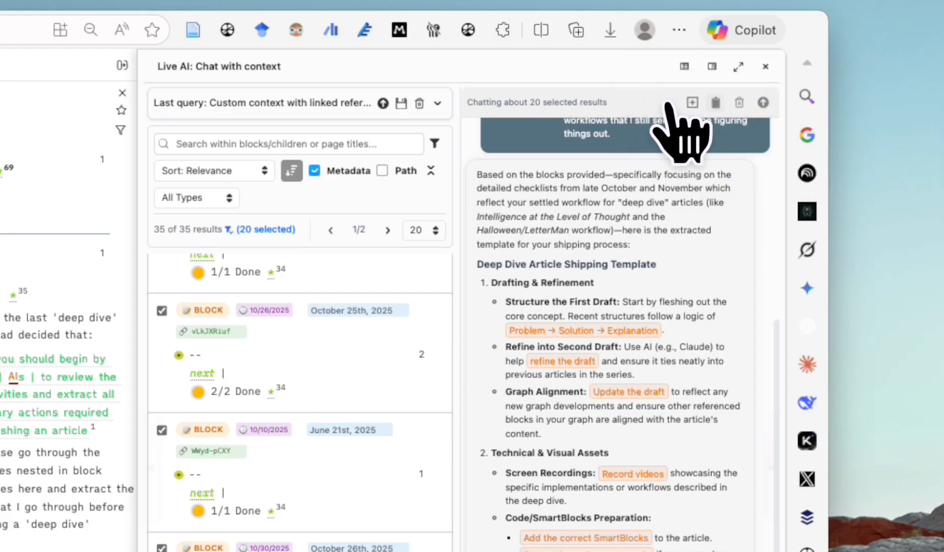
- Insert the chat conversation with the Deep Dive Article Shipping Template into the block outline
{"action": "left_click", "coordinate": [761, 106]}
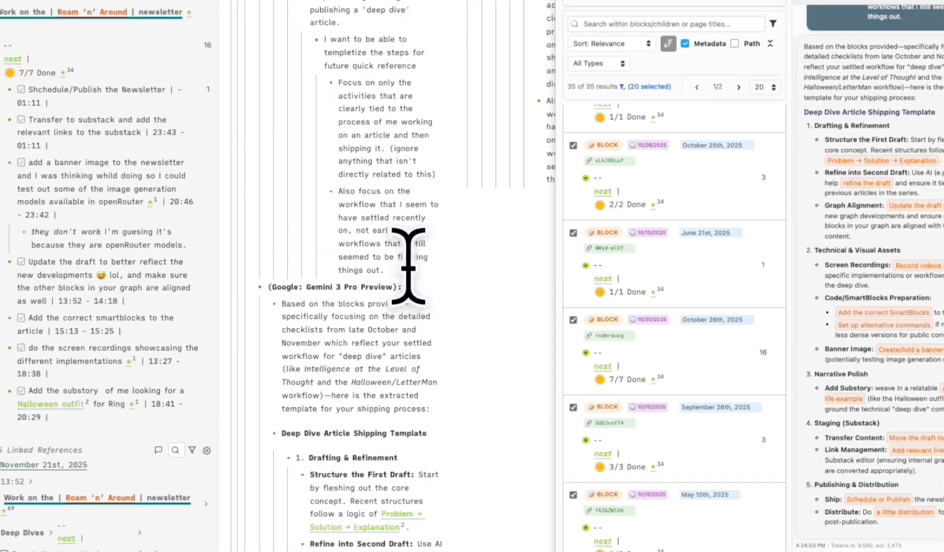
- Focus the main view on the inserted 'Deep Dive Newsletter Analysis' chat block and expand its 'Me:' branch
{"action": "scroll", "coordinate": [407, 273], "scroll_direction": "down", "scroll_amount": 3}
{"action": "scroll", "coordinate": [407, 273], "scroll_direction": "up", "scroll_amount": 1}
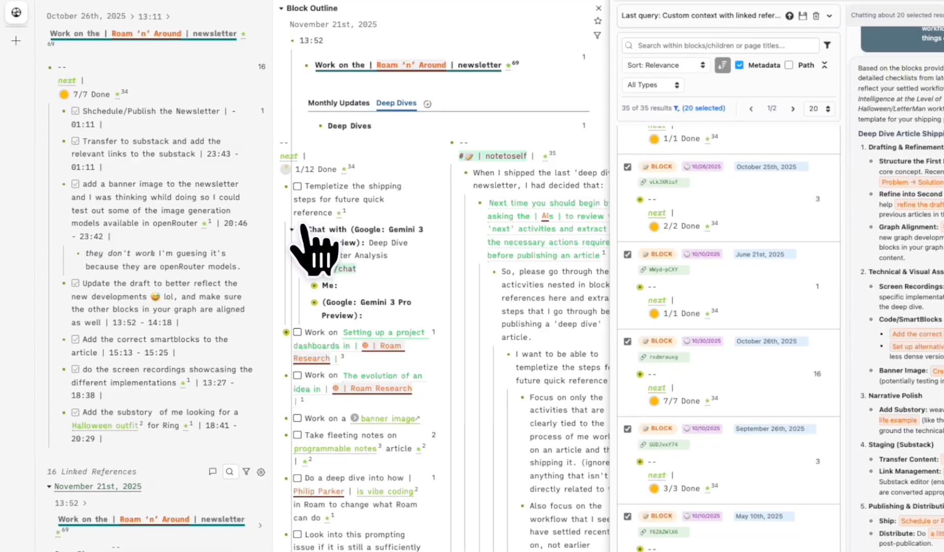
{"action": "right_click", "coordinate": [308, 229]}
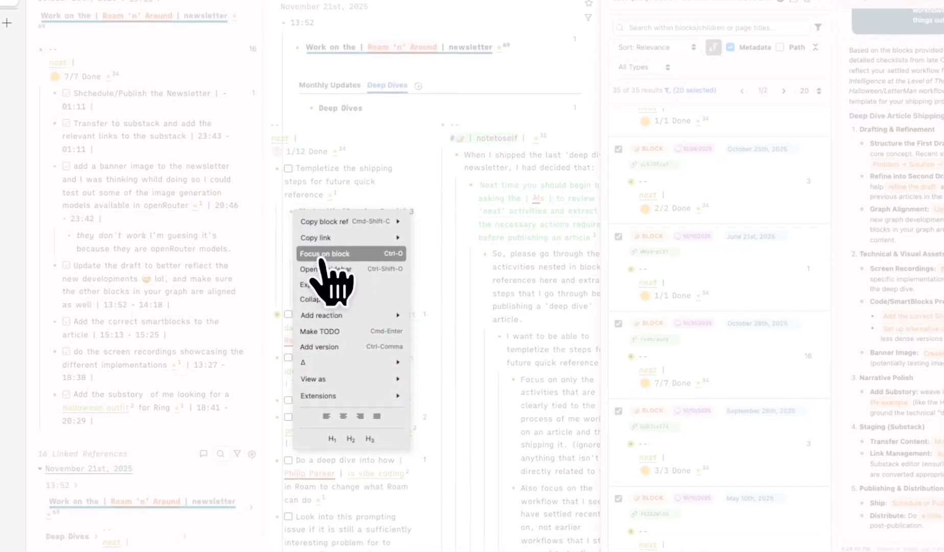
{"action": "left_click", "coordinate": [321, 254]}
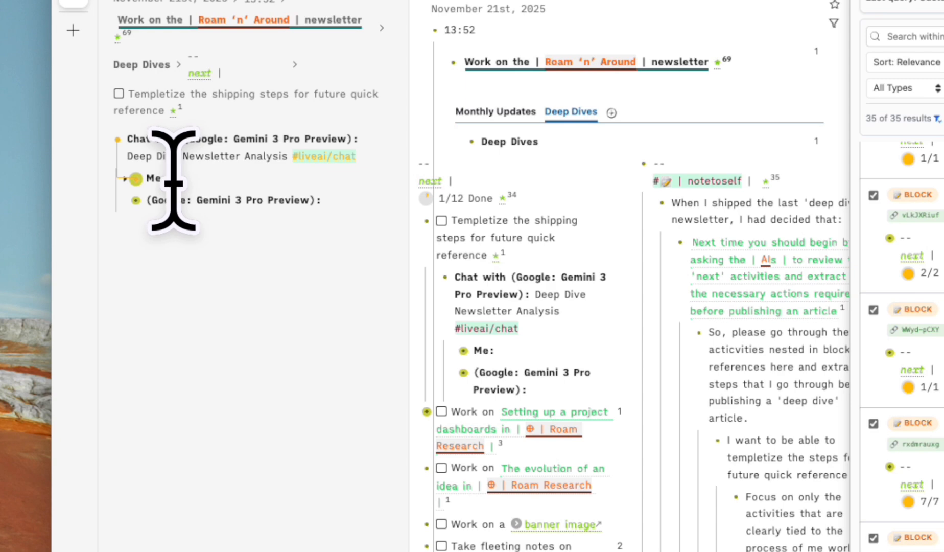
{"action": "left_click", "coordinate": [123, 182]}
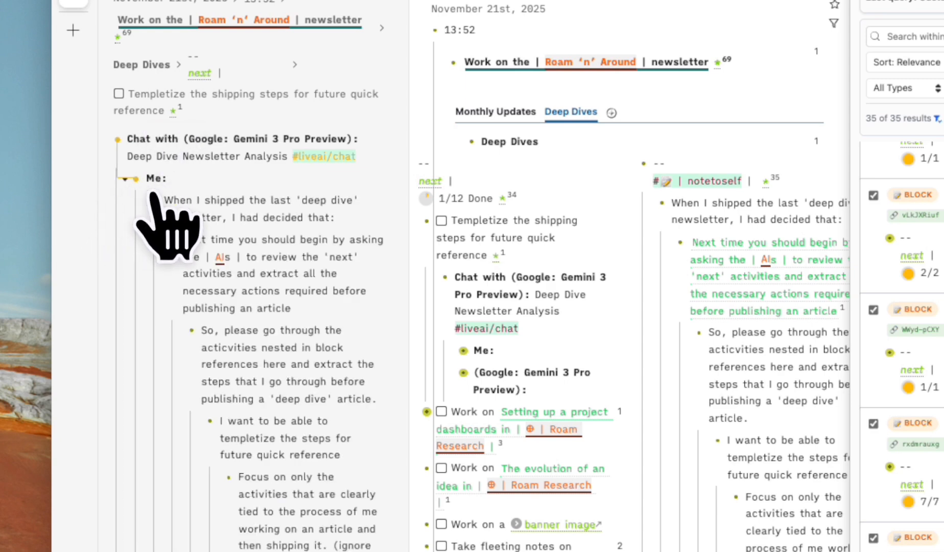
- Review the prompt and the Deep Dive Article Shipping Template, previewing the source block references linked in its steps, from drafting through Substack staging
{"action": "scroll", "coordinate": [207, 419], "scroll_direction": "down", "scroll_amount": 1}
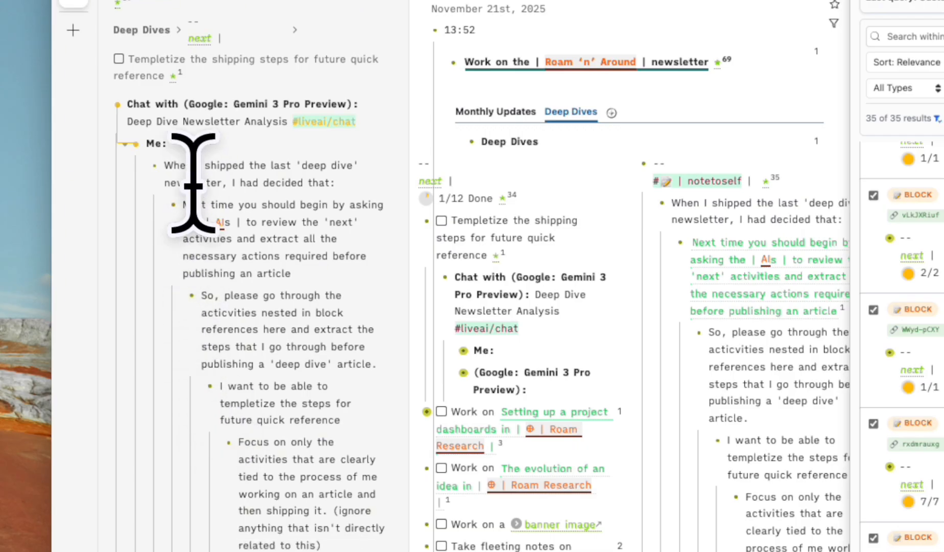
{"action": "scroll", "coordinate": [293, 333], "scroll_direction": "down", "scroll_amount": 10}
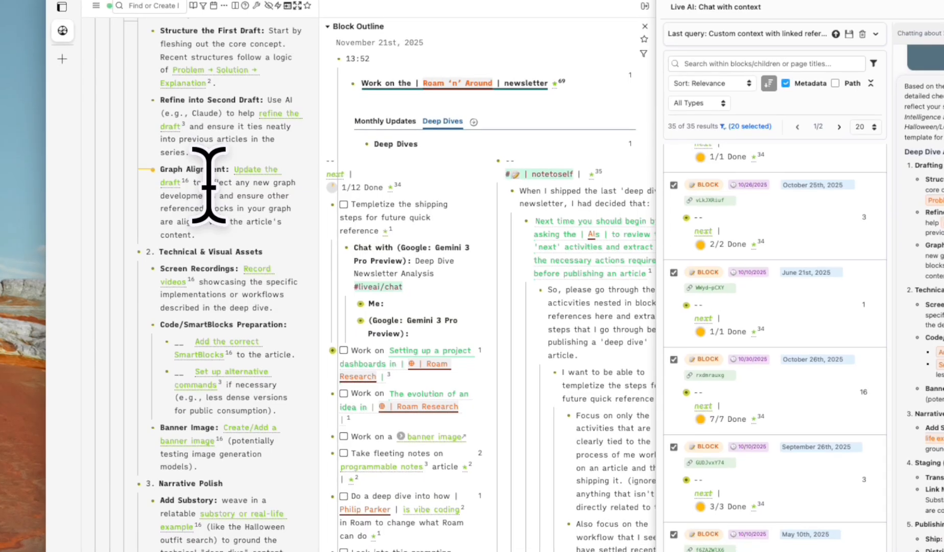
{"action": "scroll", "coordinate": [208, 193], "scroll_direction": "up", "scroll_amount": 1}
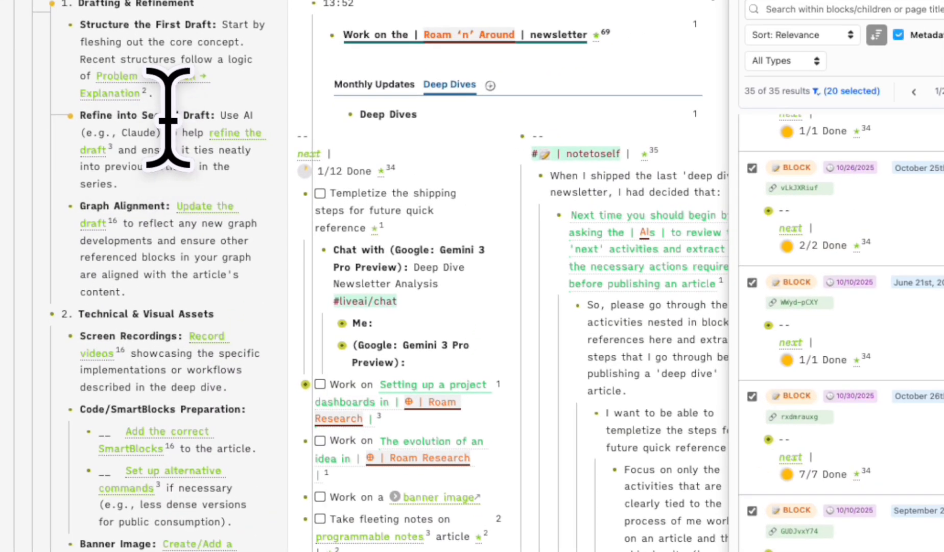
{"action": "scroll", "coordinate": [167, 117], "scroll_direction": "up", "scroll_amount": 2}
{"action": "mouse_move", "coordinate": [131, 134]}
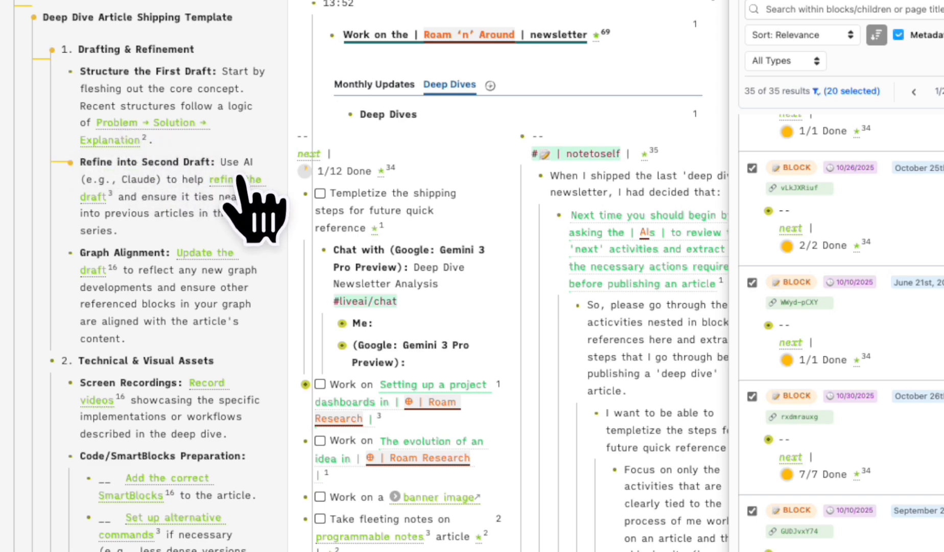
{"action": "mouse_move", "coordinate": [242, 190]}
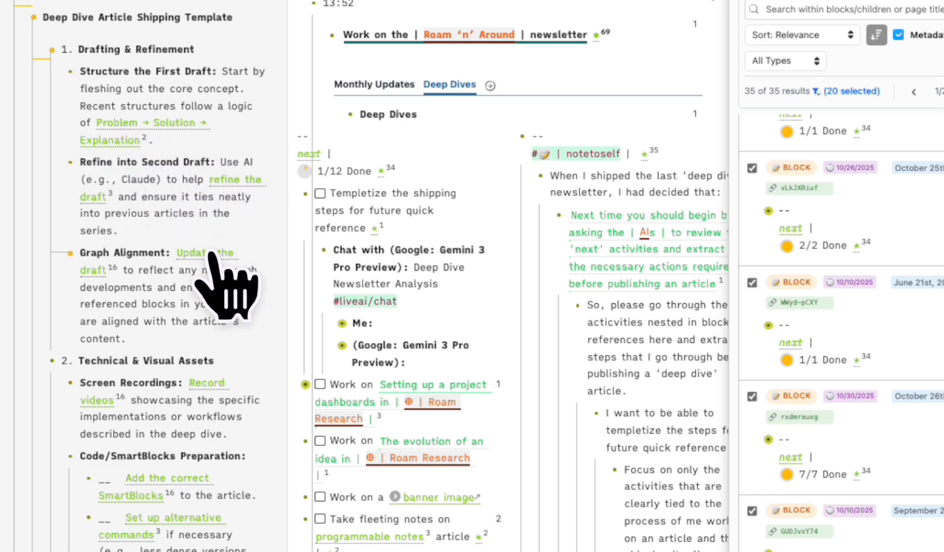
{"action": "mouse_move", "coordinate": [207, 254]}
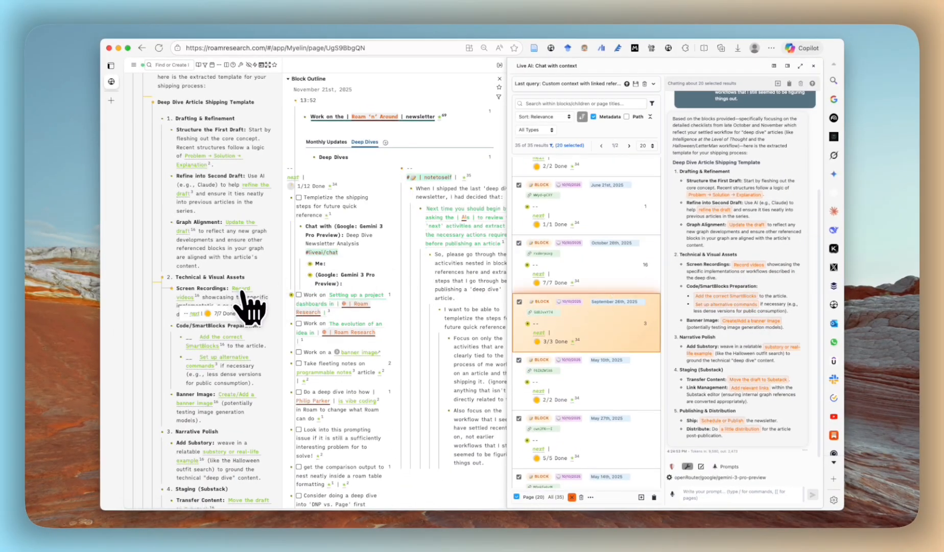
{"action": "mouse_move", "coordinate": [191, 306]}
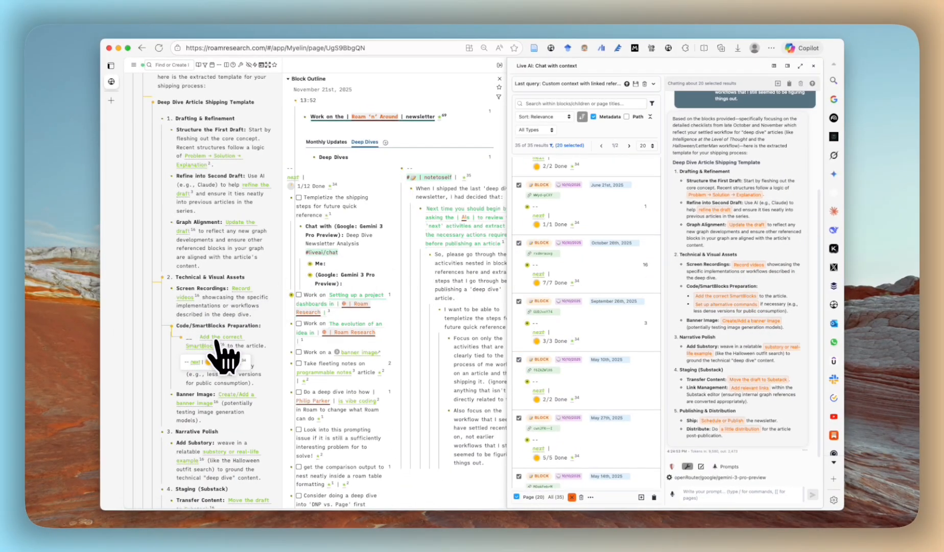
{"action": "scroll", "coordinate": [222, 358], "scroll_direction": "down", "scroll_amount": 2}
{"action": "mouse_move", "coordinate": [231, 353]}
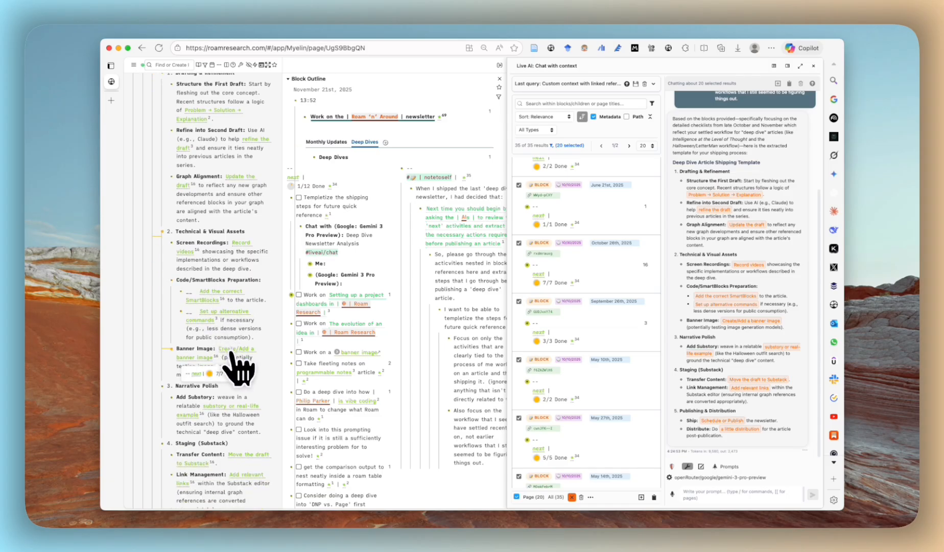
{"action": "scroll", "coordinate": [229, 357], "scroll_direction": "down", "scroll_amount": 2}
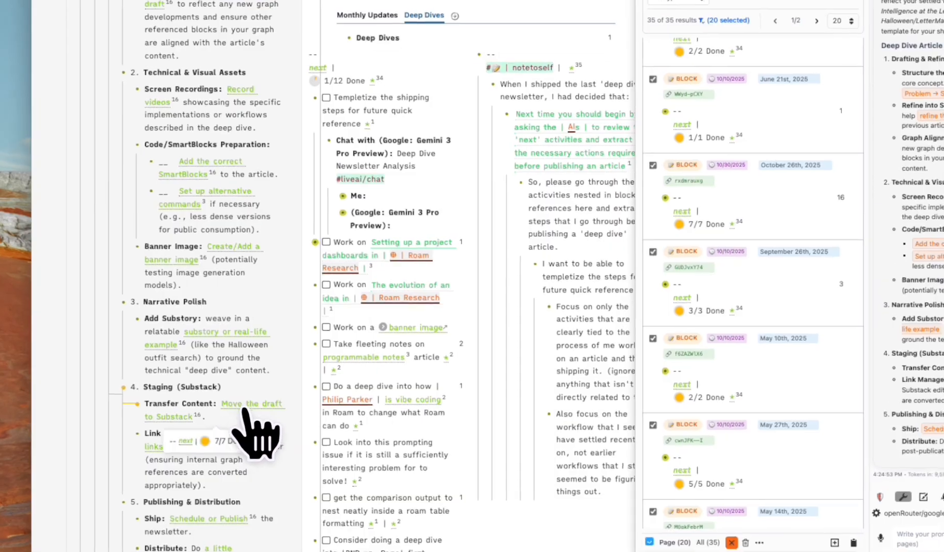
{"action": "scroll", "coordinate": [235, 286], "scroll_direction": "up", "scroll_amount": 5}
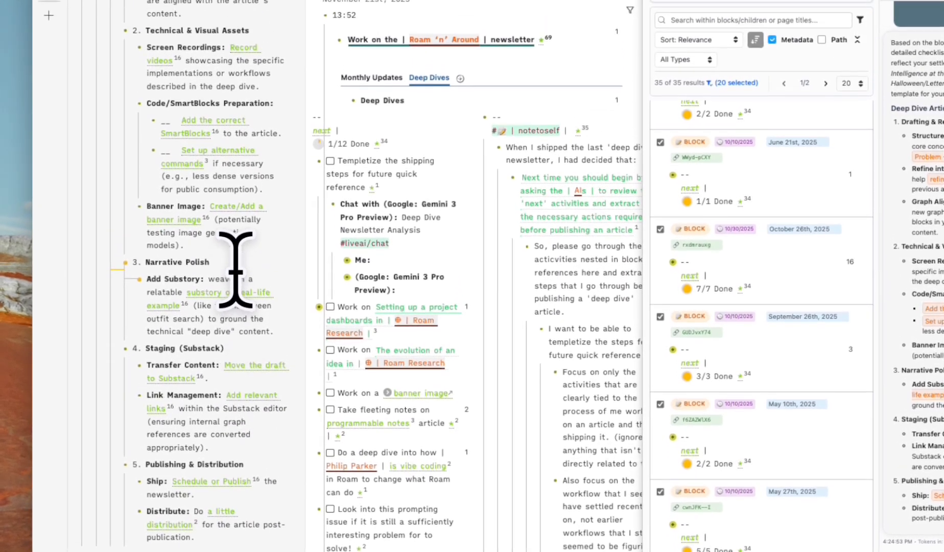
{"action": "scroll", "coordinate": [235, 270], "scroll_direction": "up", "scroll_amount": 10}
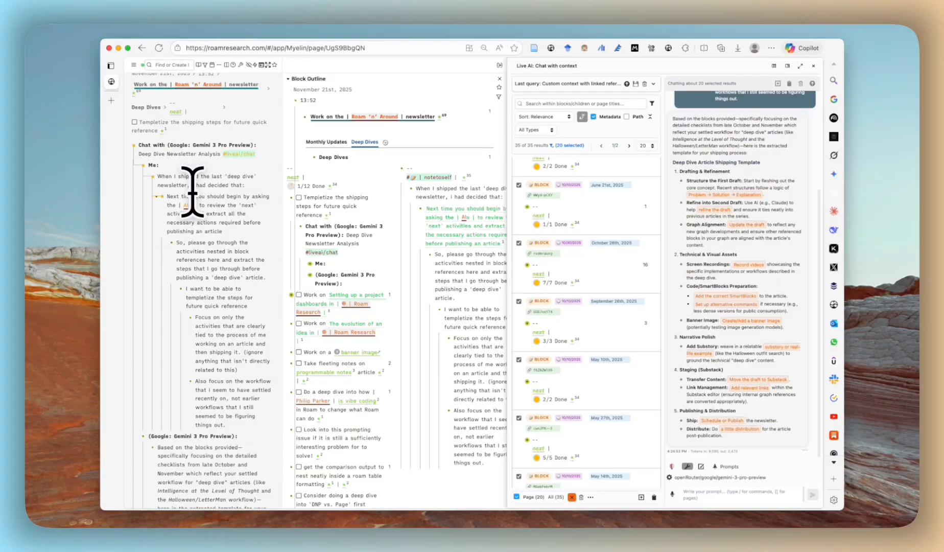